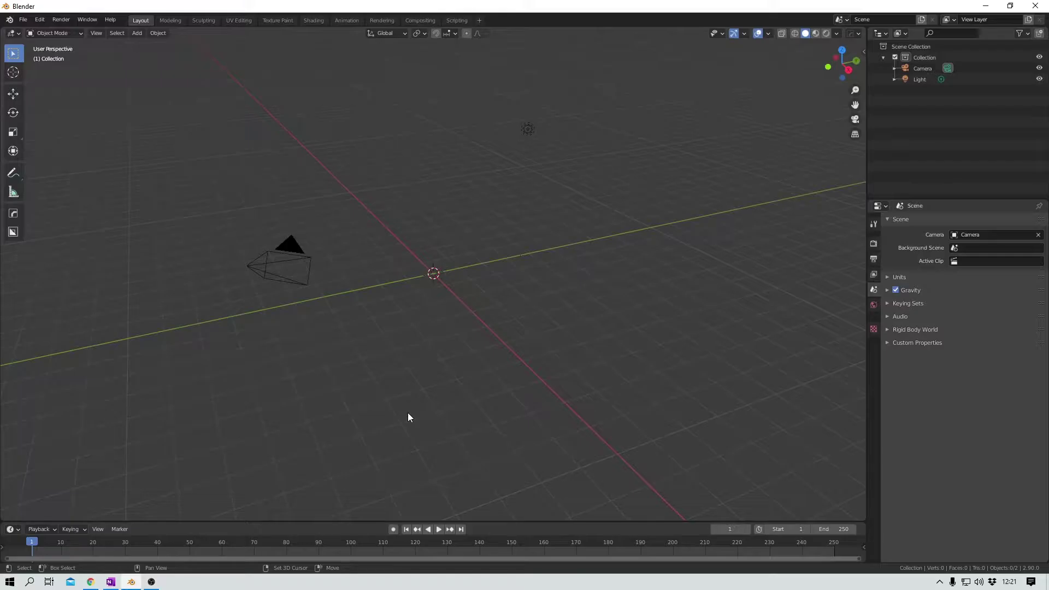
Add an icosphere to the scene and scale it down.
{"action": "key", "text": "shift+a"}
{"action": "mouse_move", "coordinate": [411, 350]}
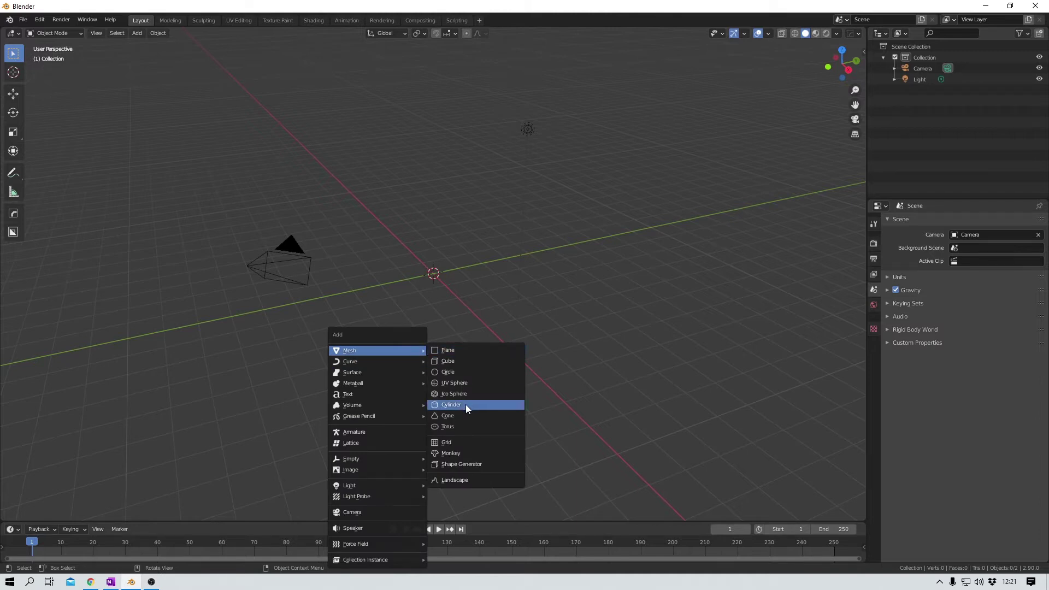
{"action": "left_click", "coordinate": [470, 394]}
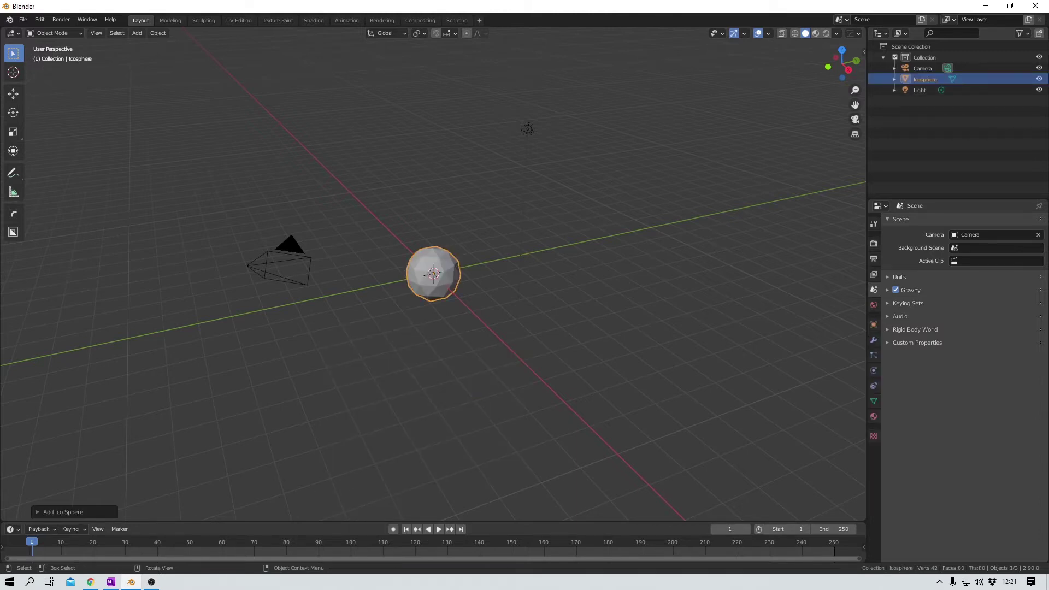
{"action": "key", "text": "s"}
{"action": "left_click", "coordinate": [457, 354]}
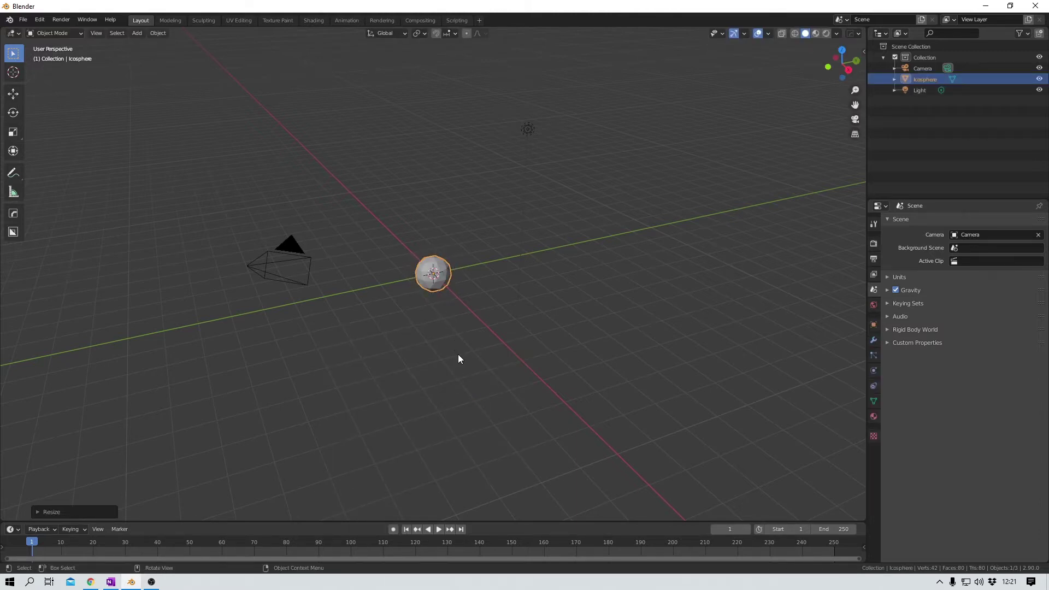
From camera view, move the icosphere 2 units along X and key its location at frame 1.
{"action": "key", "text": "KP_0"}
{"action": "type", "text": "gx2"}
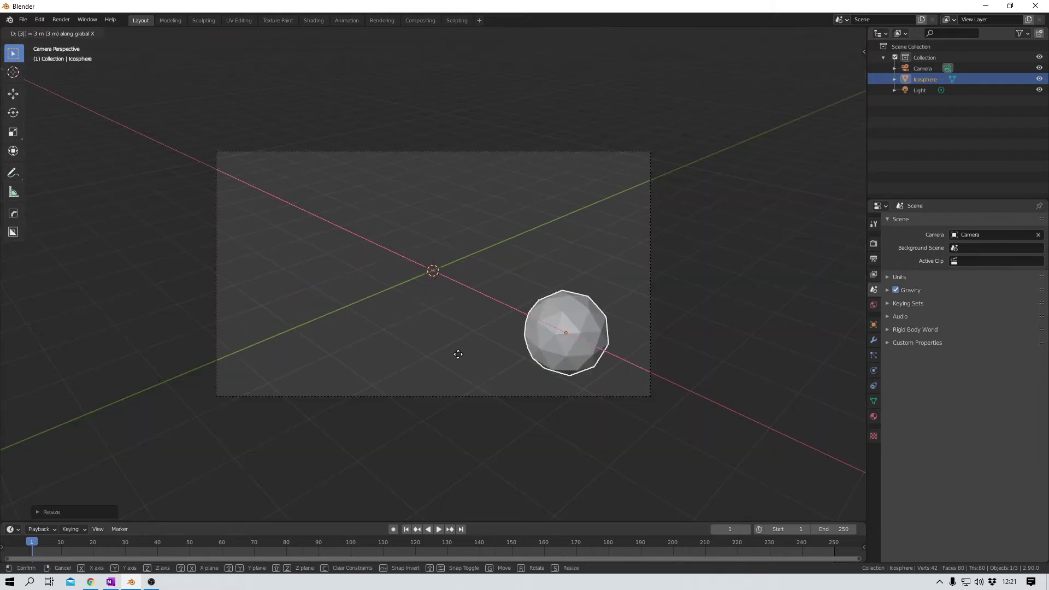
{"action": "key", "text": "Return"}
{"action": "key", "text": "i"}
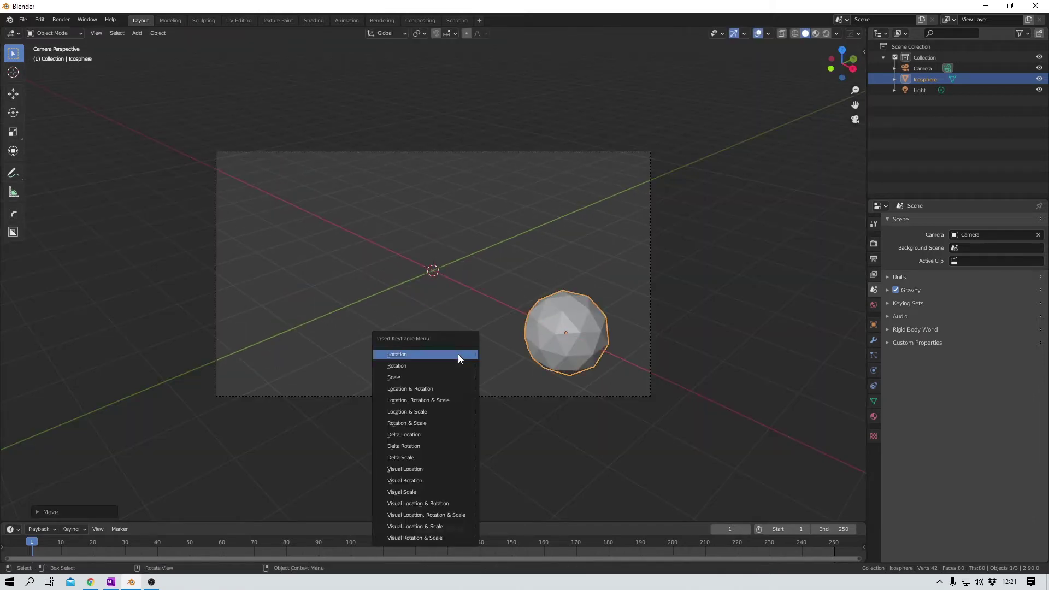
{"action": "left_click", "coordinate": [458, 354]}
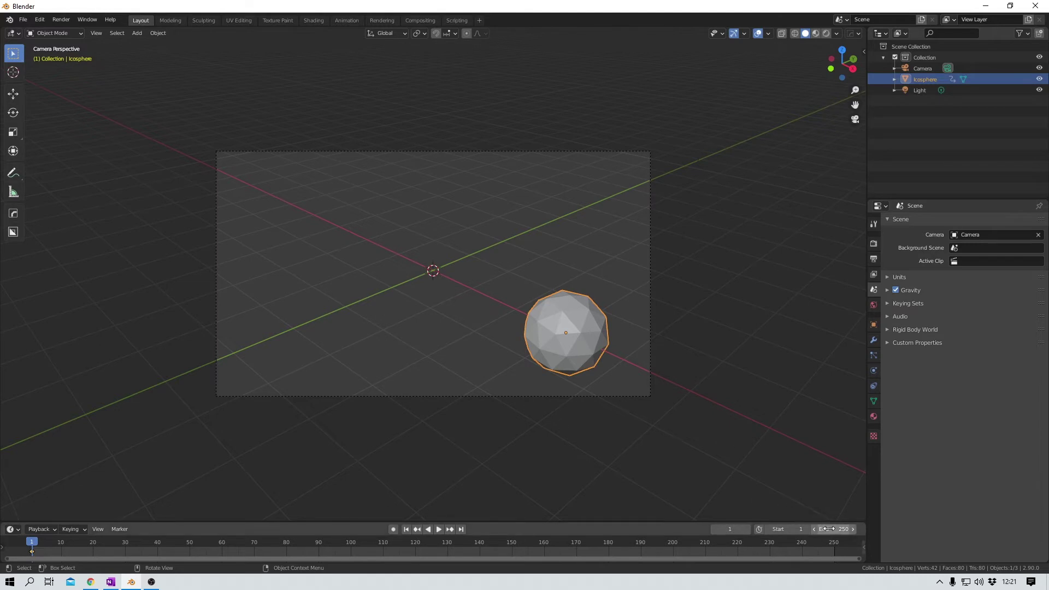
Set the animation's end frame to 48.
{"action": "left_click", "coordinate": [830, 529]}
{"action": "type", "text": "48"}
{"action": "key", "text": "Return"}
At frame 24, key the icosphere's location in place.
{"action": "key", "text": "space"}
{"action": "key", "text": "g"}
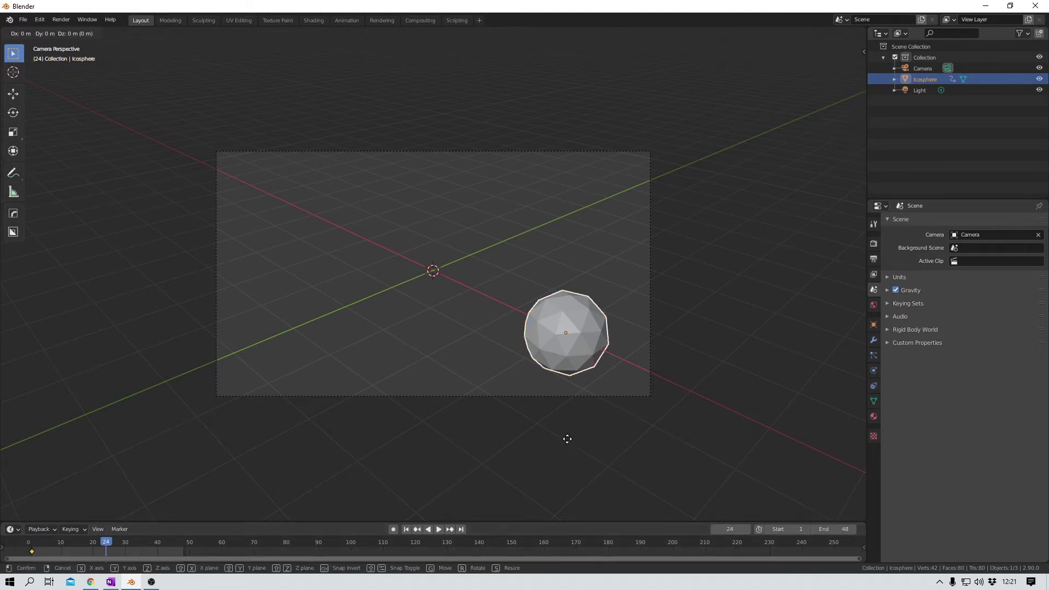
{"action": "right_click", "coordinate": [567, 439]}
{"action": "key", "text": "i"}
{"action": "left_click", "coordinate": [516, 374]}
At frame 48, move the icosphere 5 units along X and key its location.
{"action": "key", "text": "shift+Right"}
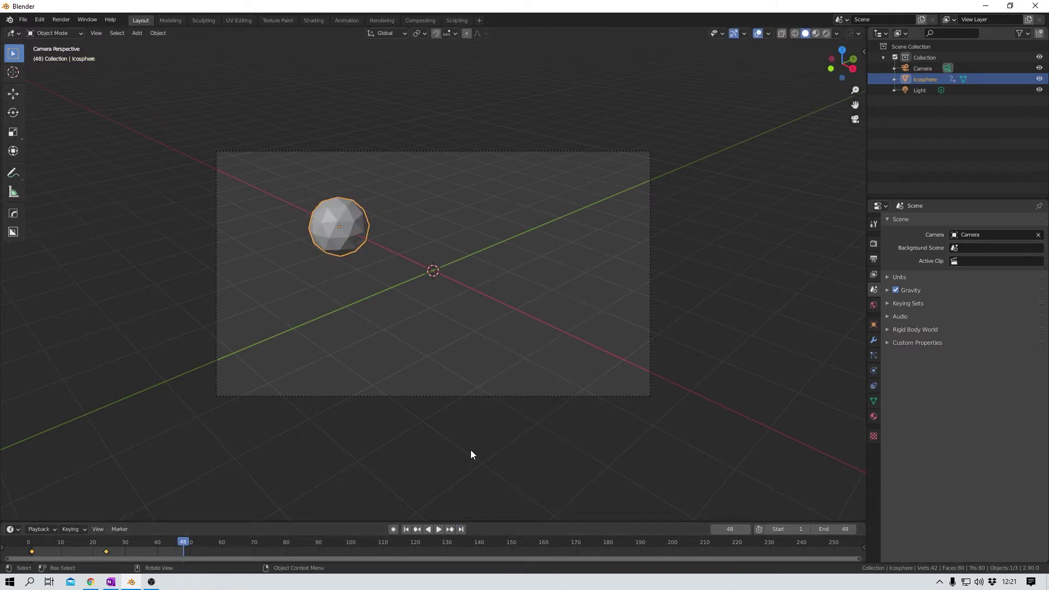
{"action": "type", "text": "gx5"}
{"action": "key", "text": "Return"}
{"action": "key", "text": "i"}
{"action": "left_click", "coordinate": [442, 376]}
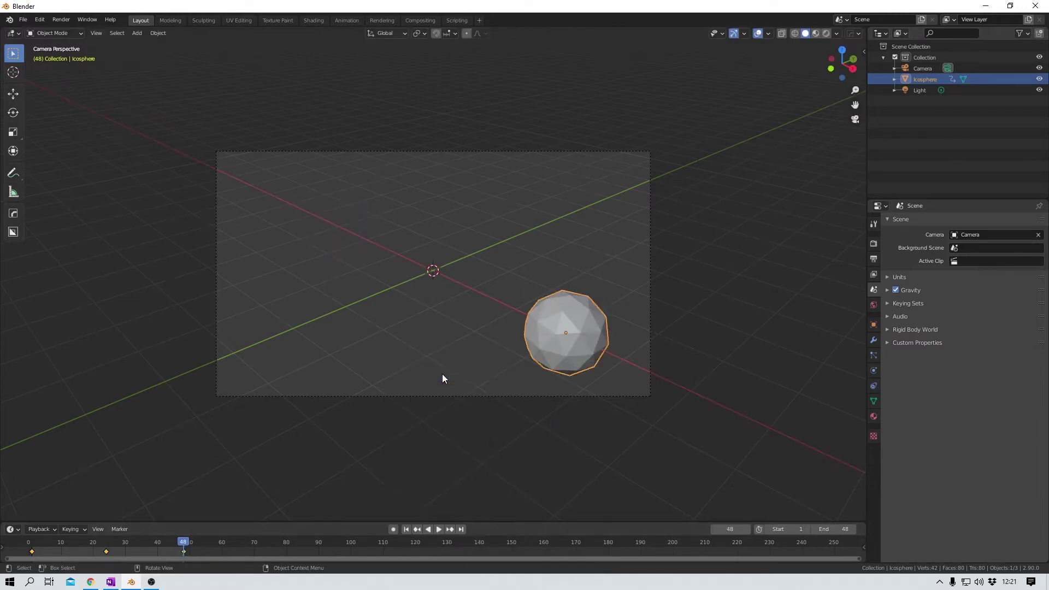
Play the animation, stop at frame 39 and render it, then switch to empty render slot 2 and minimize.
{"action": "left_click", "coordinate": [437, 530]}
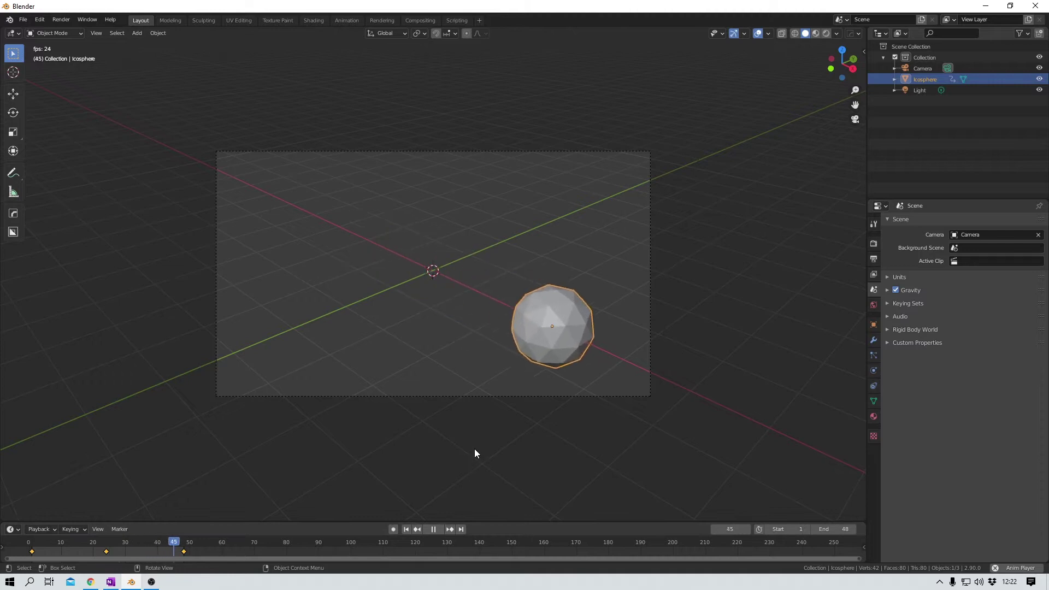
{"action": "key", "text": "space"}
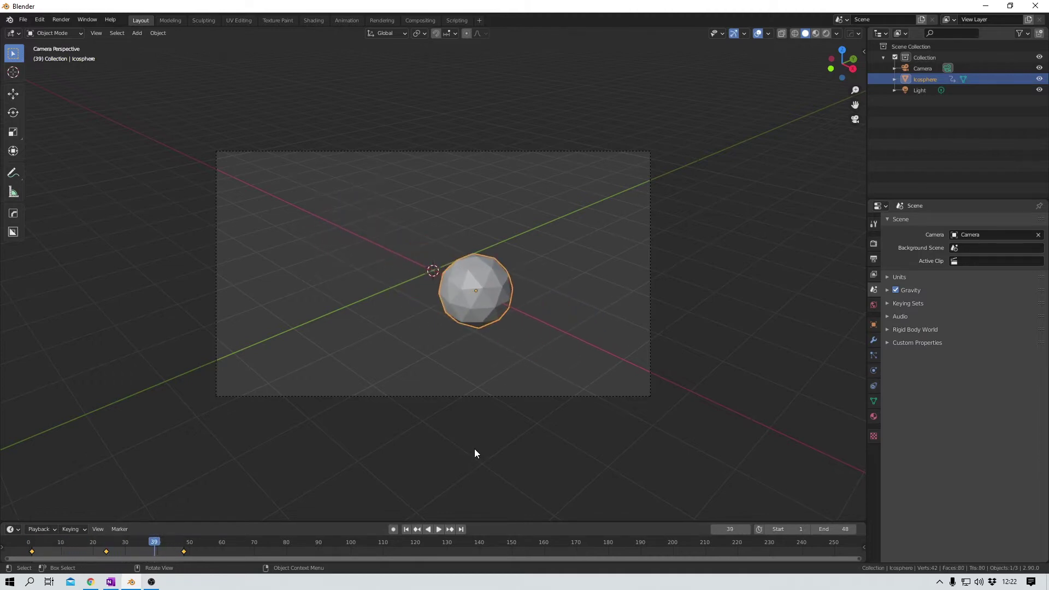
{"action": "key", "text": "F12"}
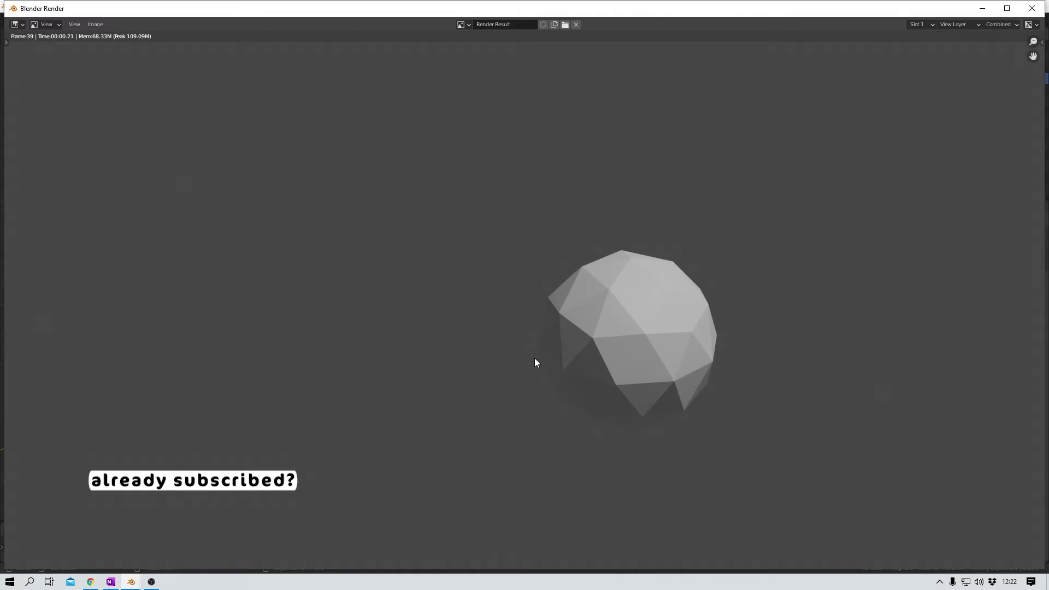
{"action": "left_click", "coordinate": [926, 23]}
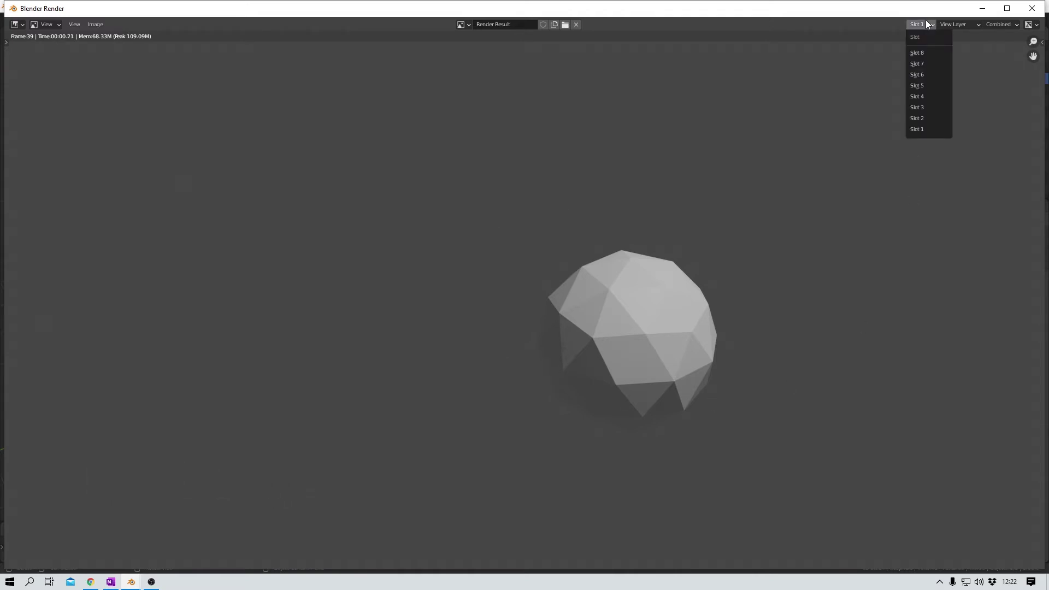
{"action": "left_click", "coordinate": [927, 120]}
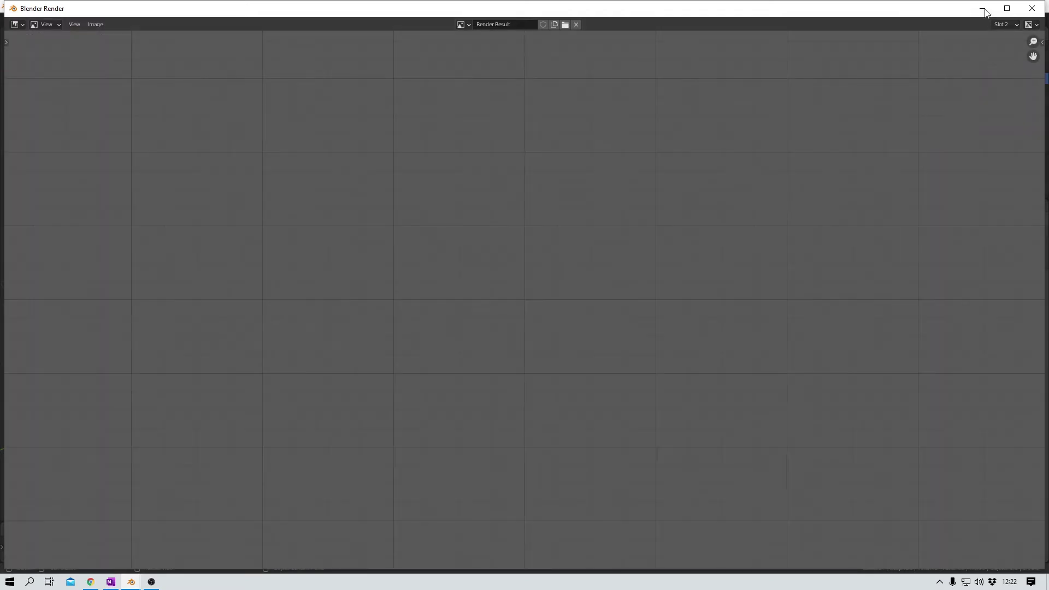
{"action": "left_click", "coordinate": [982, 9]}
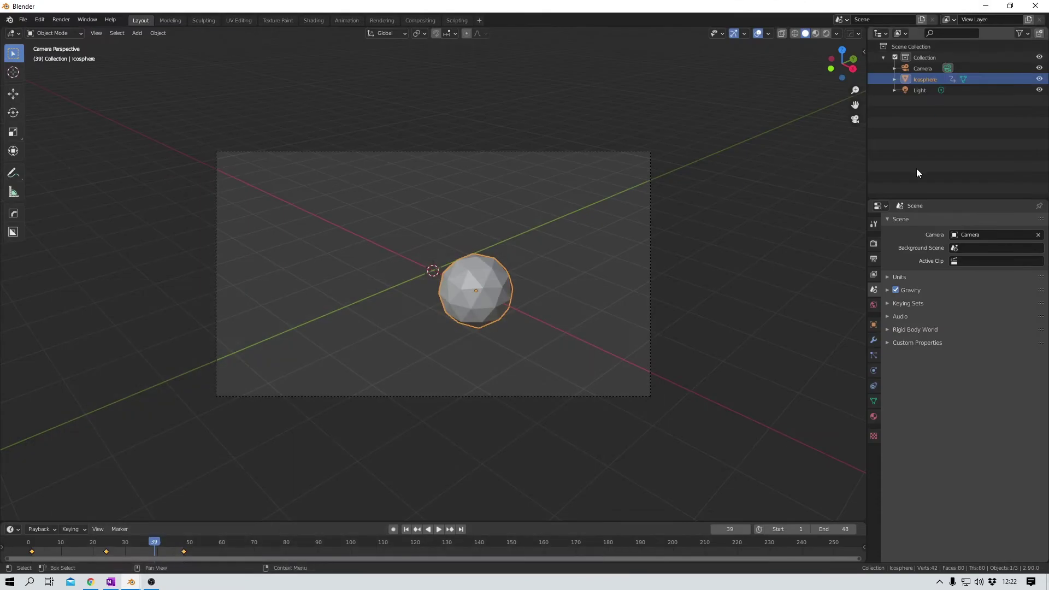
Enable Motion Blur in Render Properties and expand its settings showing Shutter 0.50, Max Blur 32 px.
{"action": "left_click", "coordinate": [873, 244]}
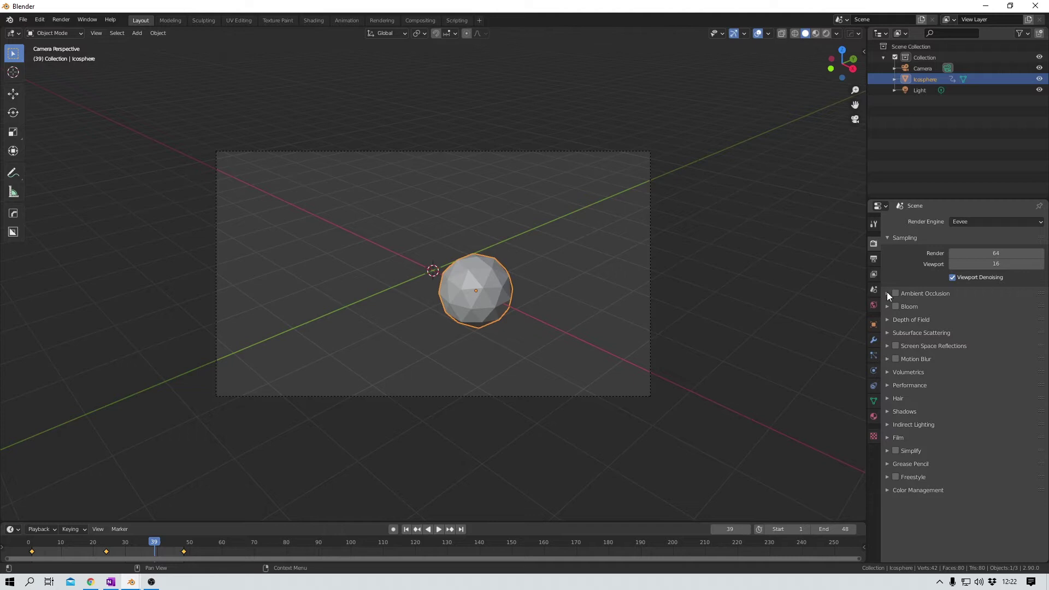
{"action": "left_click", "coordinate": [896, 358]}
{"action": "left_click", "coordinate": [886, 359]}
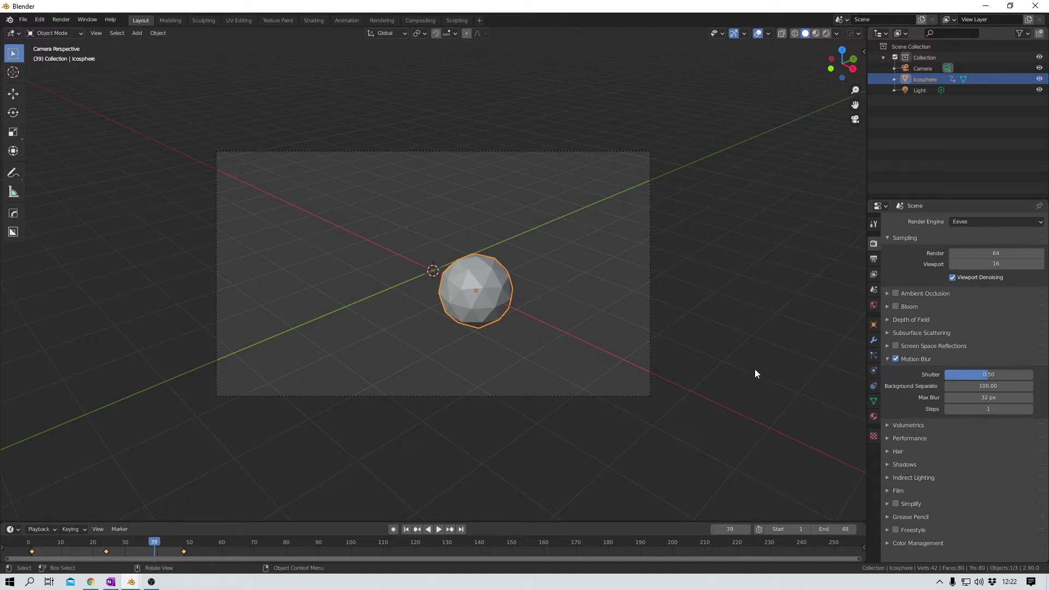
Render frame 39 with motion blur, compare it with the sharp slot 1 render, then select empty slot 3 and minimize.
{"action": "key", "text": "F12"}
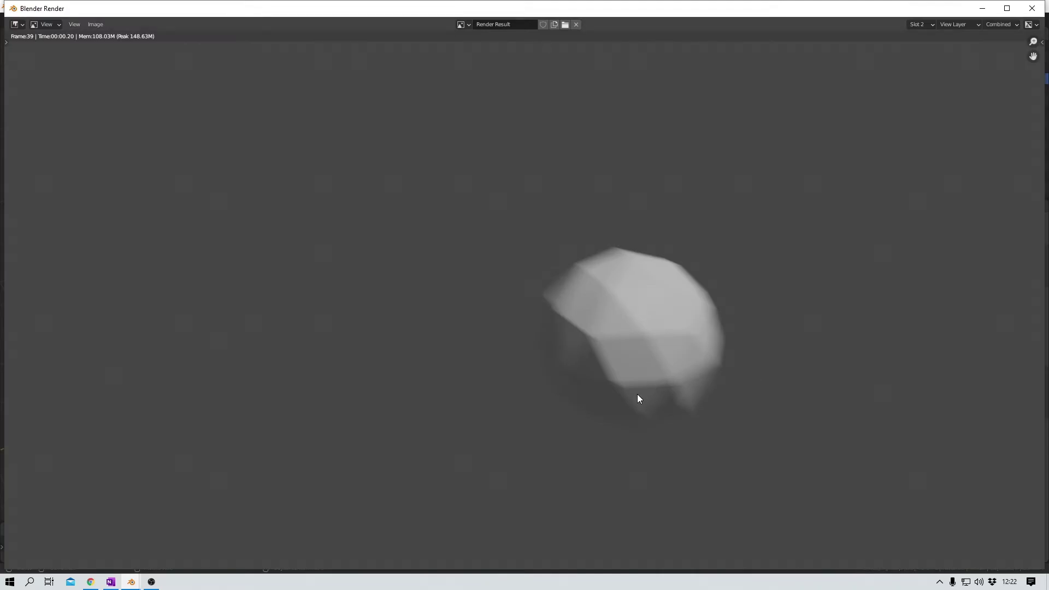
{"action": "left_click", "coordinate": [924, 25]}
{"action": "left_click", "coordinate": [929, 129]}
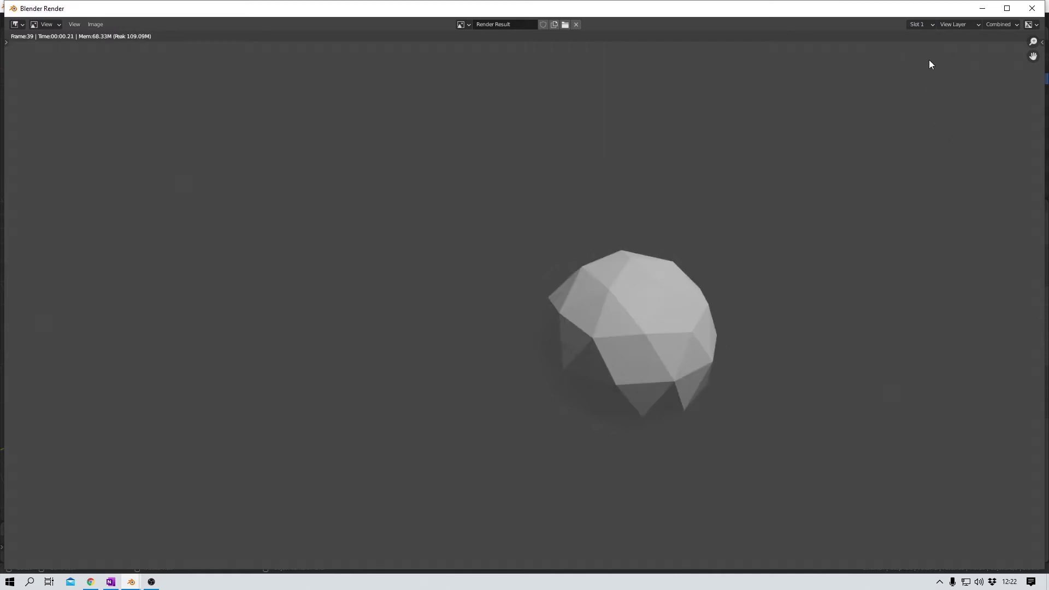
{"action": "left_click", "coordinate": [923, 24]}
{"action": "left_click", "coordinate": [925, 118]}
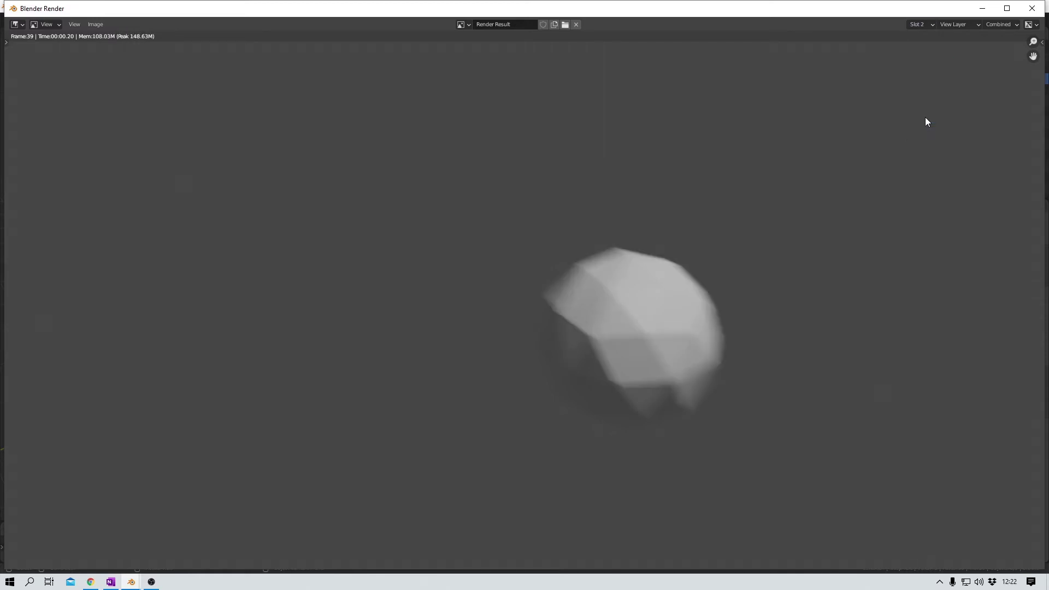
{"action": "left_click", "coordinate": [925, 25]}
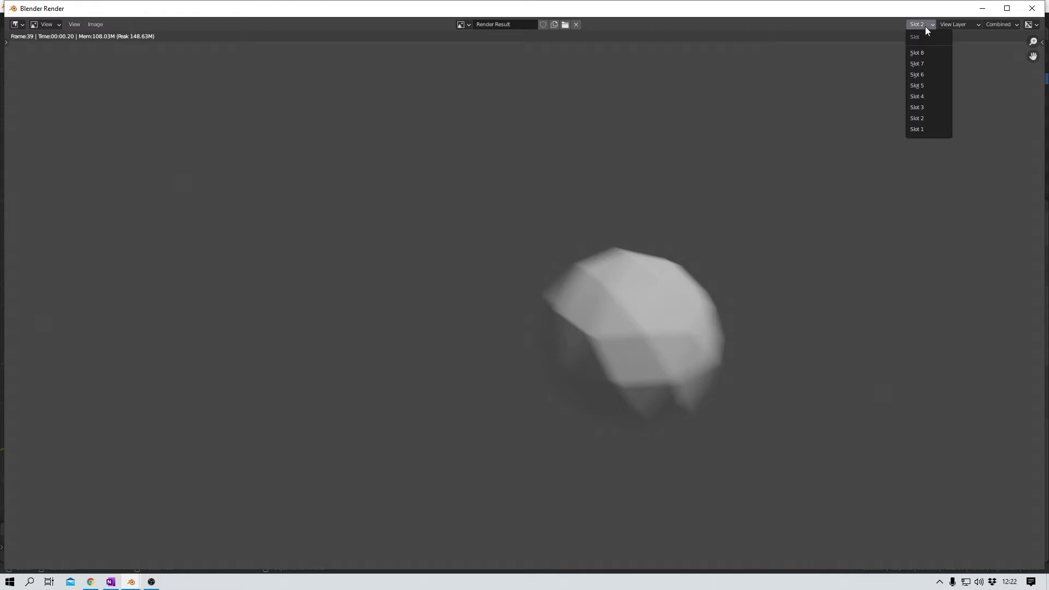
{"action": "left_click", "coordinate": [928, 107]}
{"action": "left_click", "coordinate": [981, 9]}
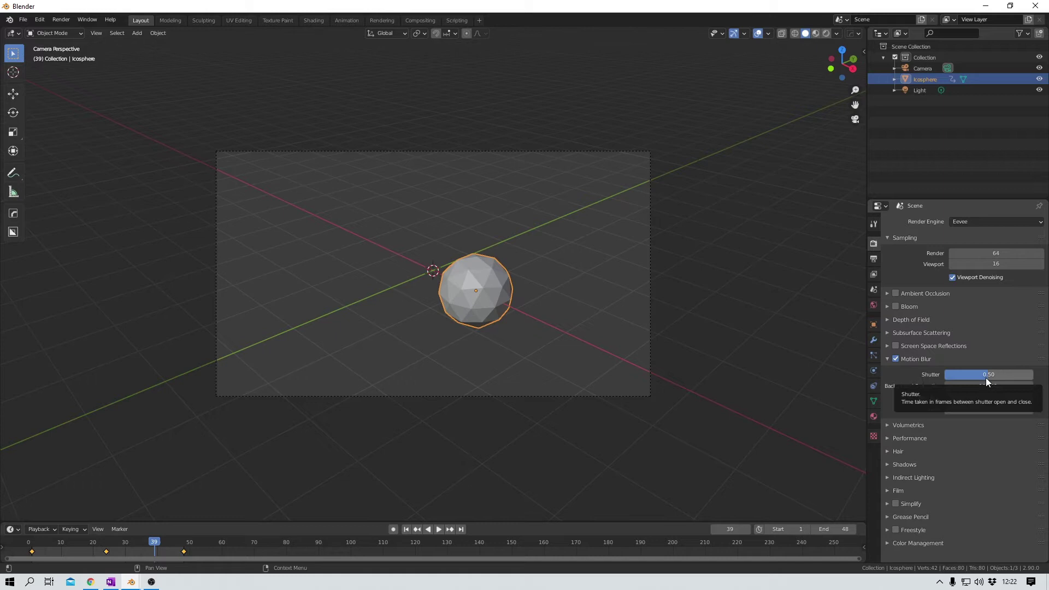
Lower the motion blur Shutter to 0.10.
{"action": "left_click", "coordinate": [985, 376]}
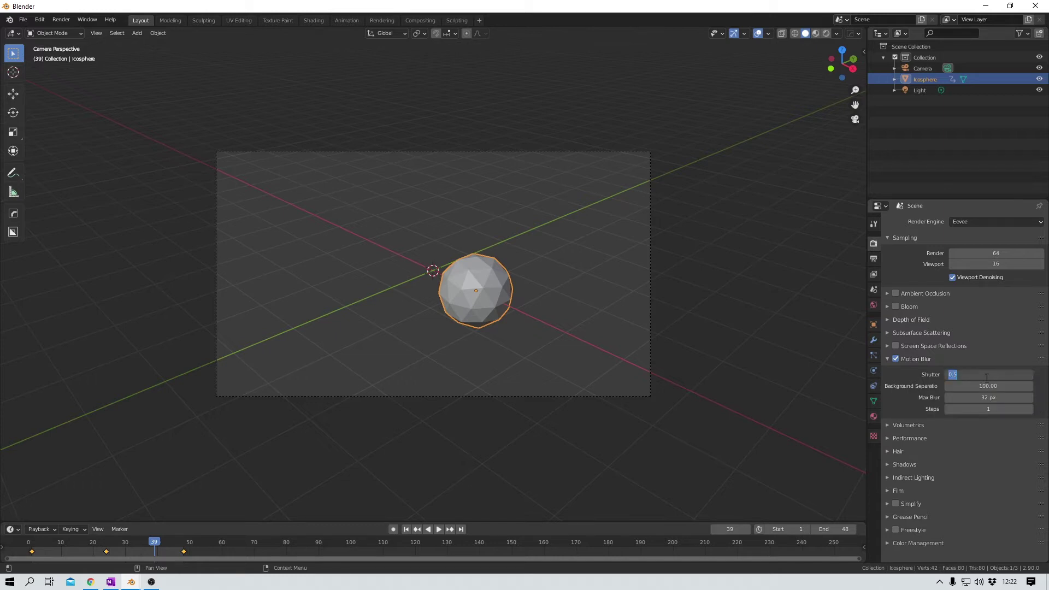
{"action": "type", "text": ".1"}
{"action": "key", "text": "Return"}
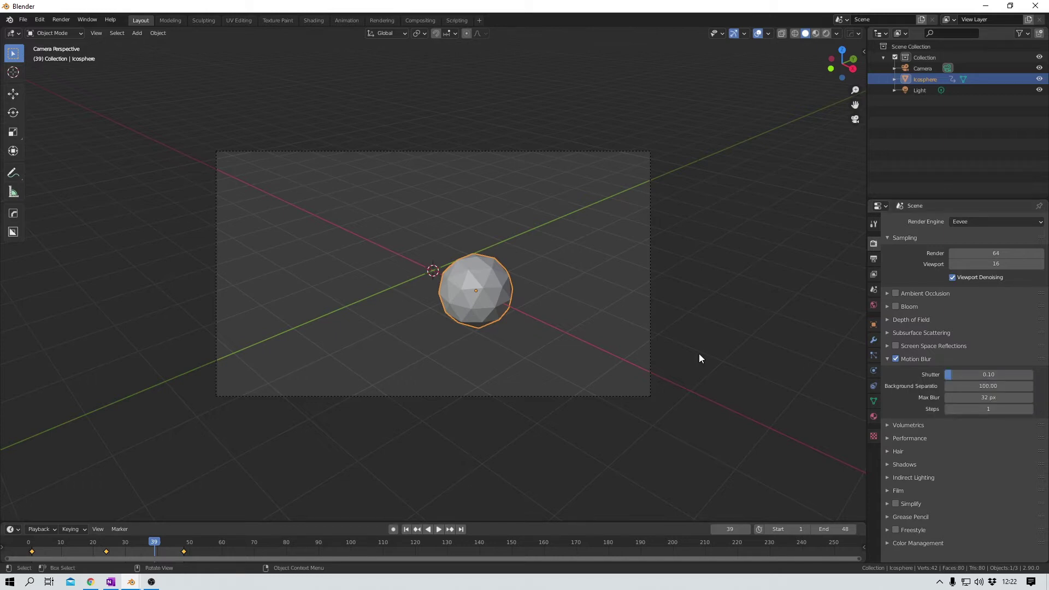
Render frame 39 into slot 3, compare it with slot 2, then close the render window.
{"action": "key", "text": "F12"}
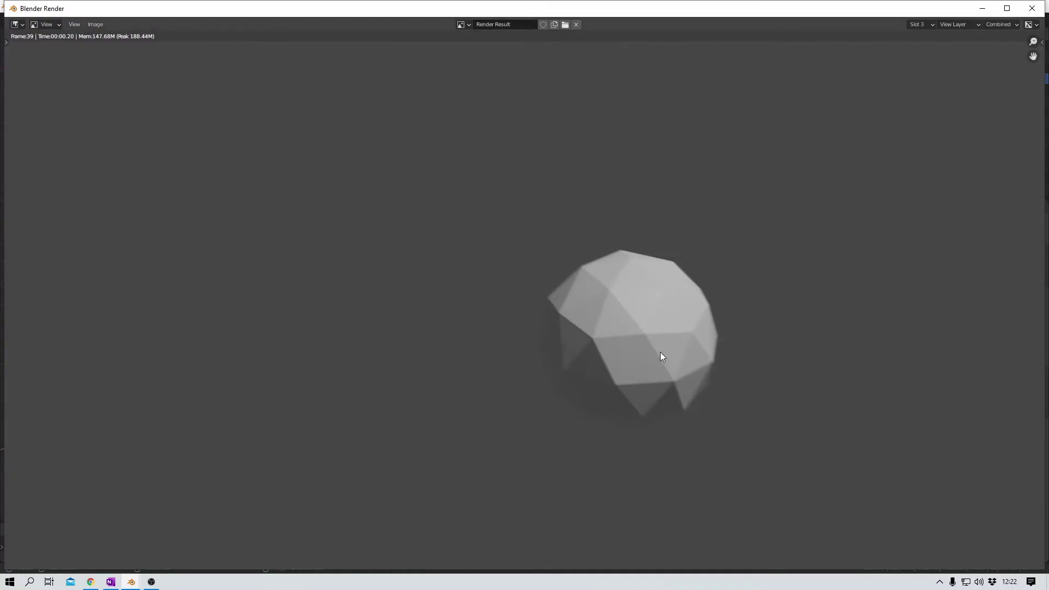
{"action": "left_click", "coordinate": [921, 25]}
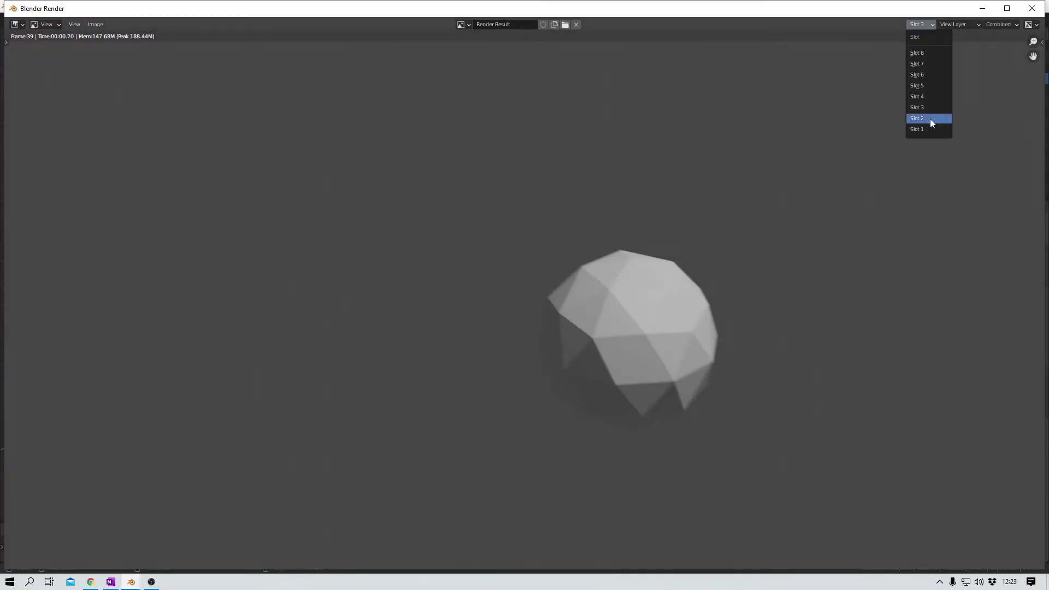
{"action": "left_click", "coordinate": [928, 118]}
{"action": "left_click", "coordinate": [928, 25]}
{"action": "left_click", "coordinate": [928, 107]}
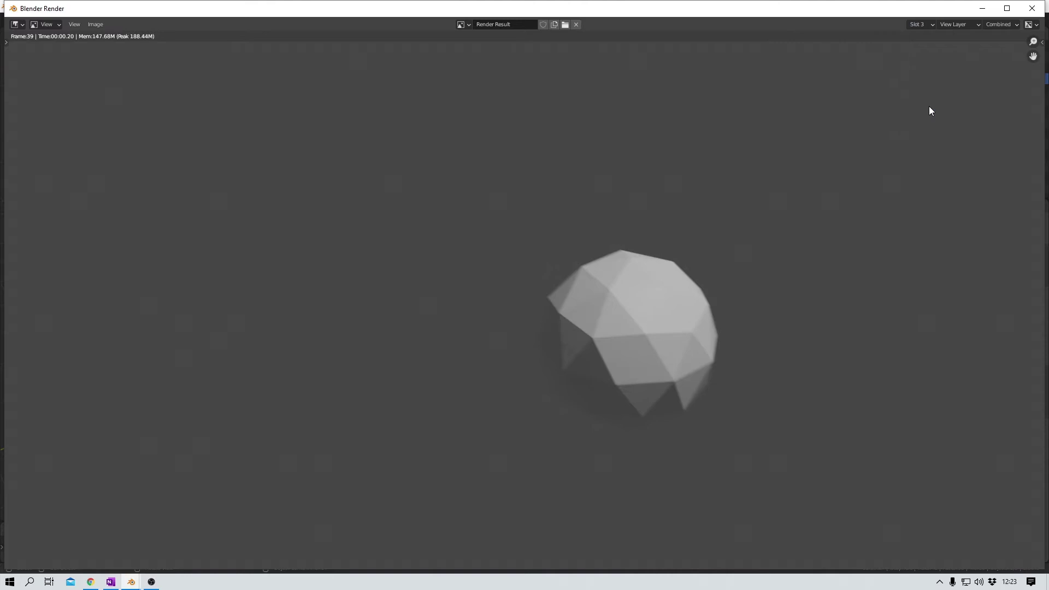
{"action": "key", "text": "Escape"}
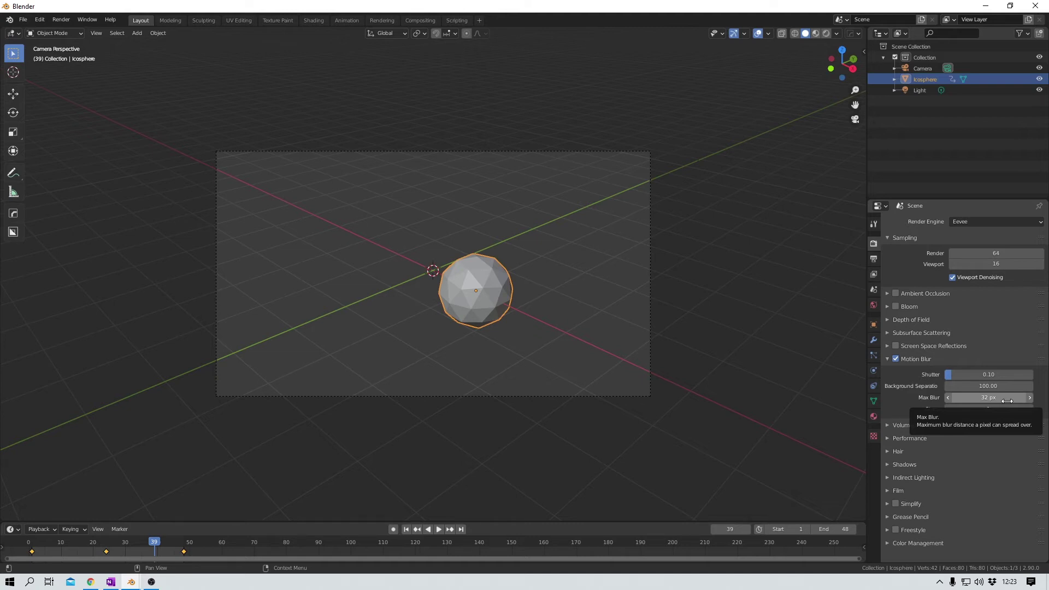
{"action": "left_click", "coordinate": [1007, 400]}
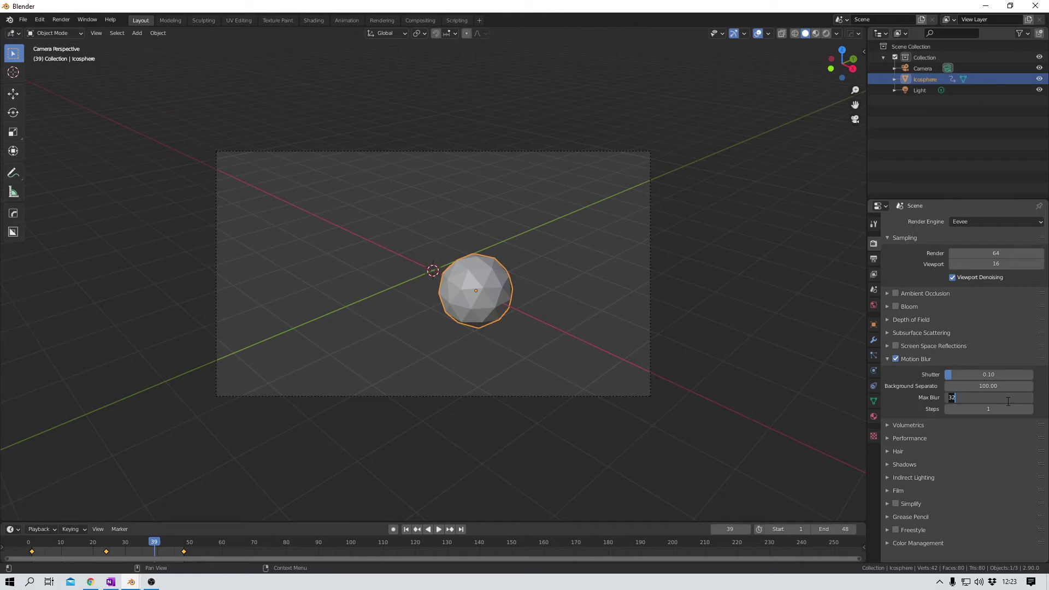
{"action": "type", "text": "0"}
{"action": "key", "text": "Return"}
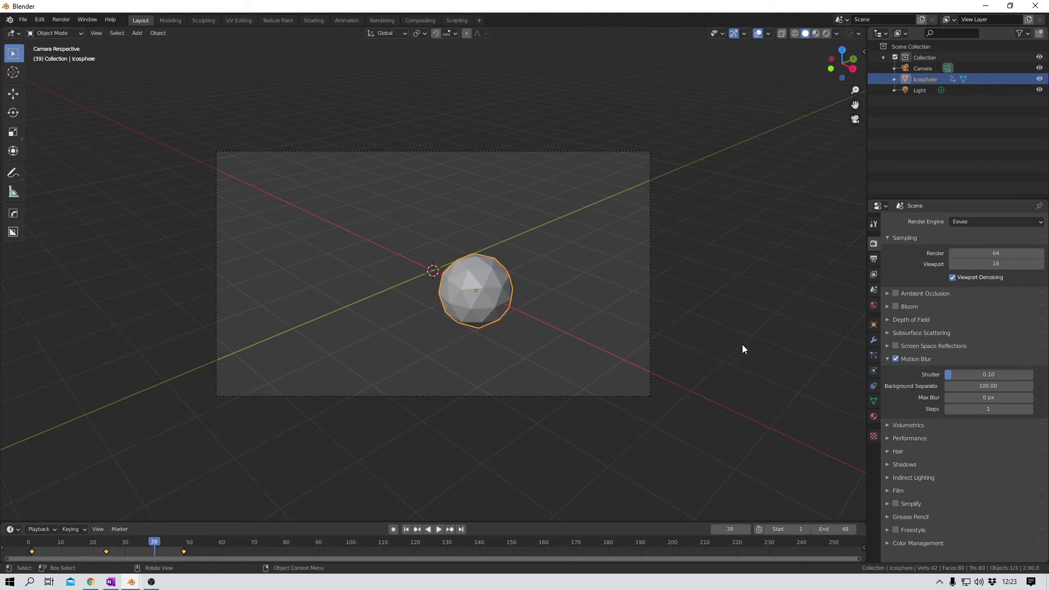
{"action": "key", "text": "F12"}
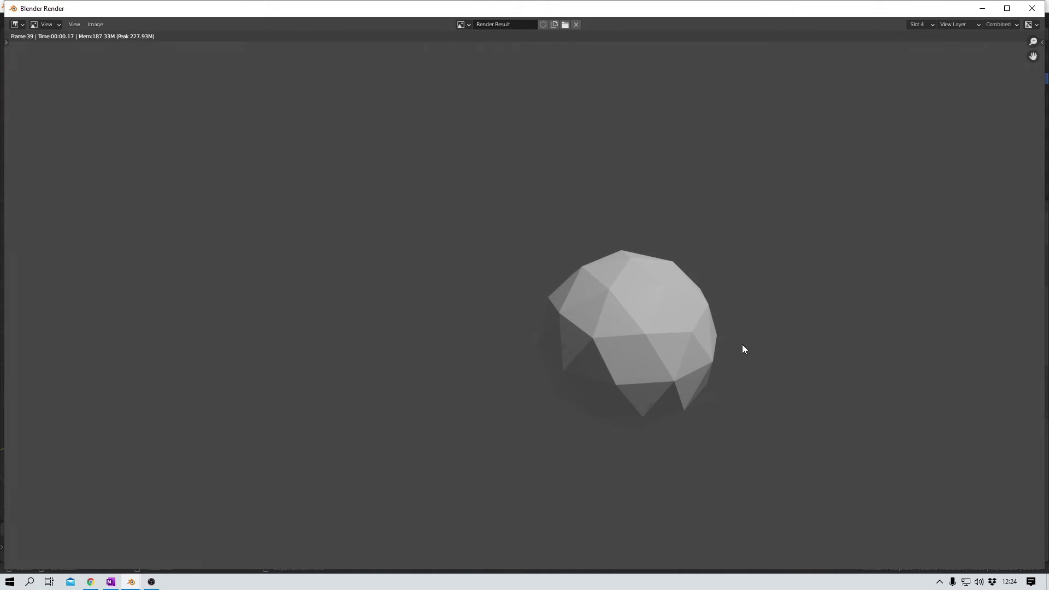
{"action": "key", "text": "Escape"}
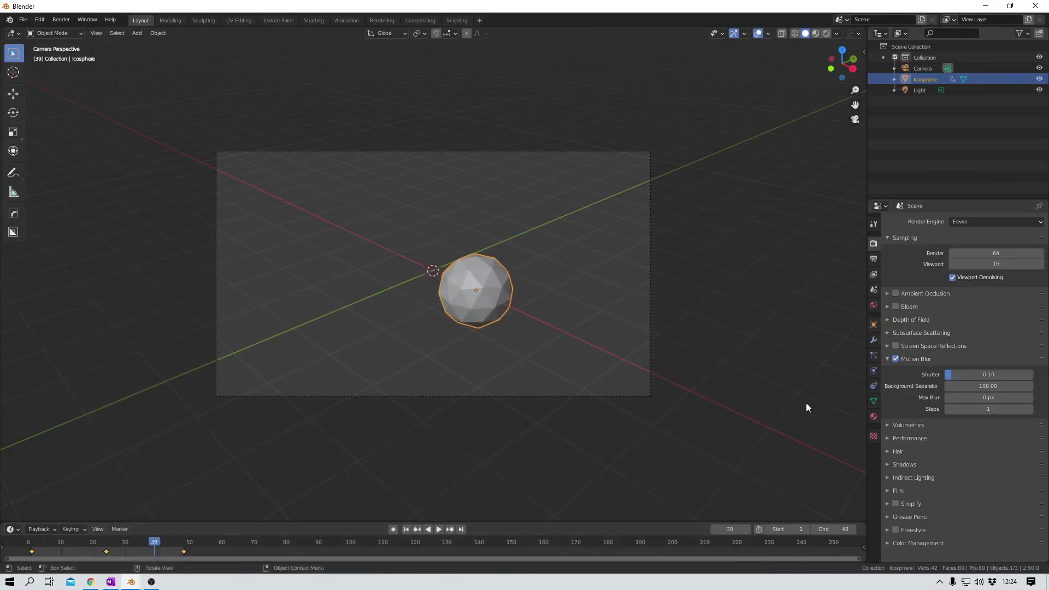
{"action": "left_click", "coordinate": [992, 398]}
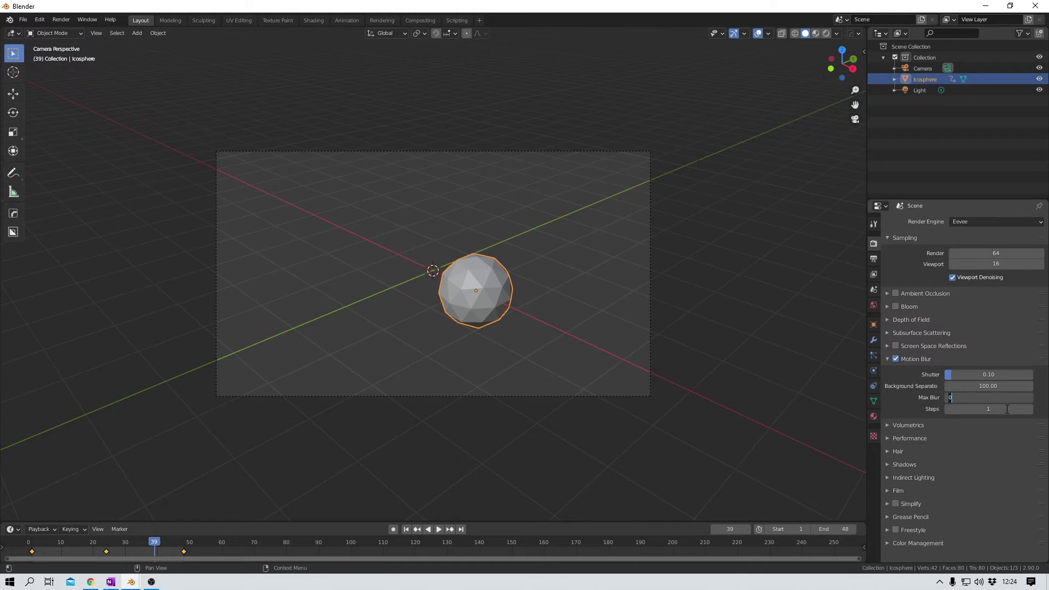
{"action": "type", "text": "32"}
{"action": "key", "text": "Return"}
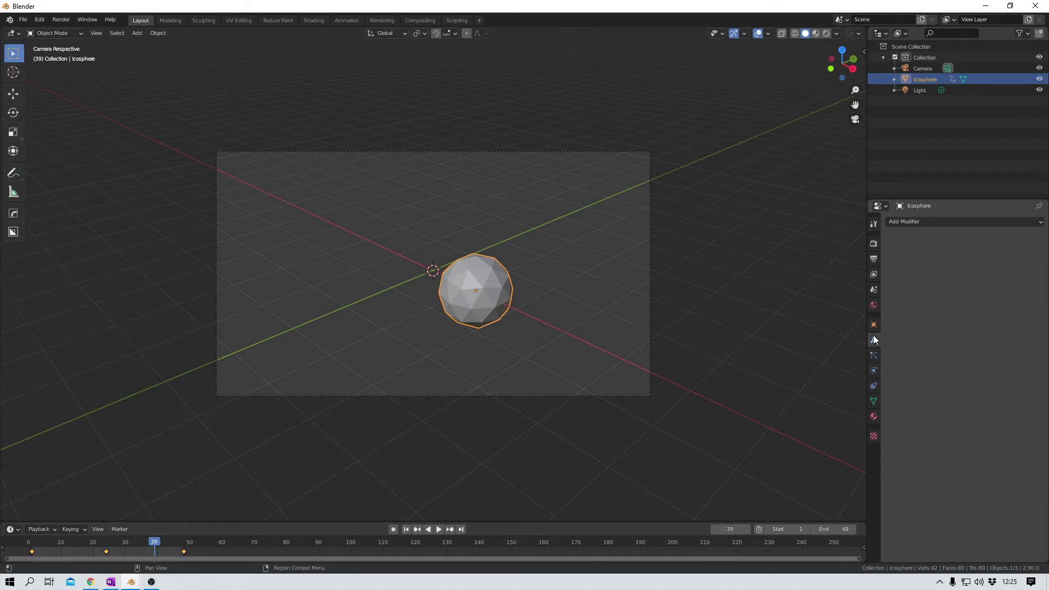
Add an Array modifier with X offset factor 1.5 and count 3.
{"action": "left_click", "coordinate": [955, 220]}
{"action": "left_click", "coordinate": [857, 246]}
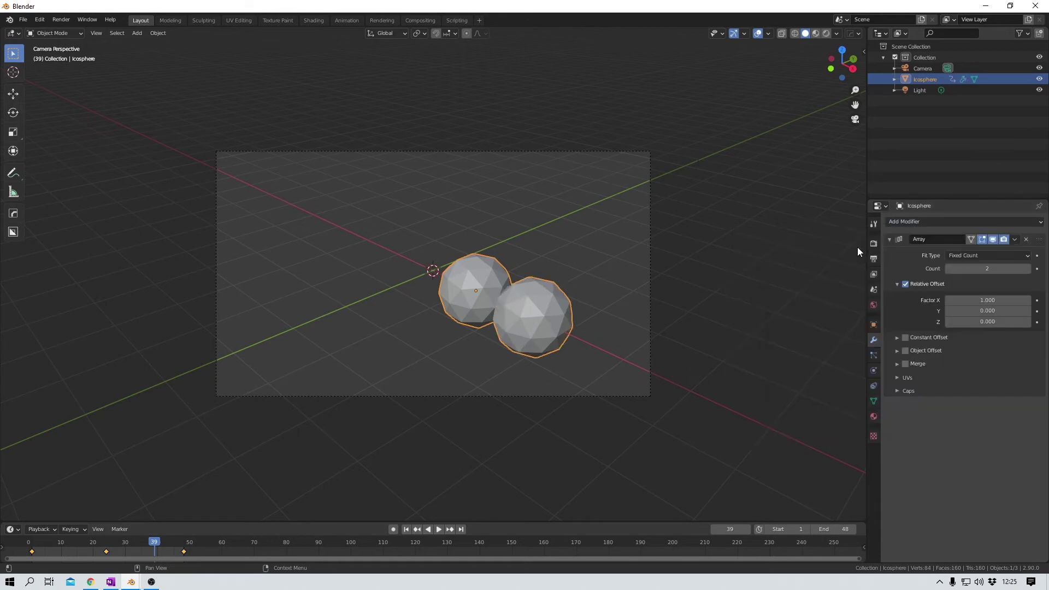
{"action": "left_click", "coordinate": [994, 303]}
{"action": "type", "text": "1."}
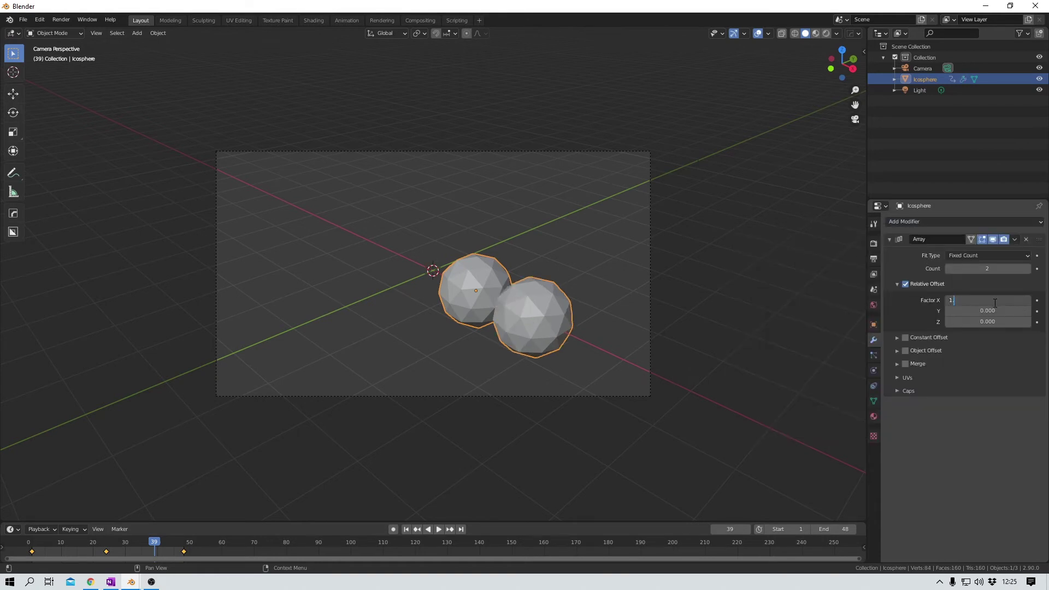
{"action": "type", "text": "5"}
{"action": "key", "text": "Return"}
{"action": "left_click", "coordinate": [997, 269]}
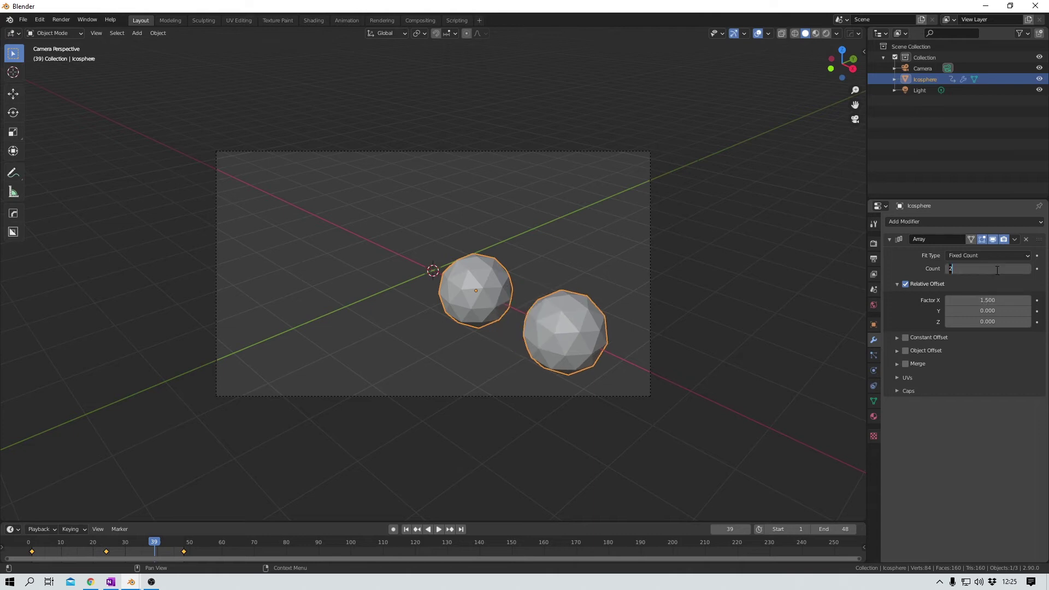
{"action": "type", "text": "3"}
{"action": "key", "text": "Return"}
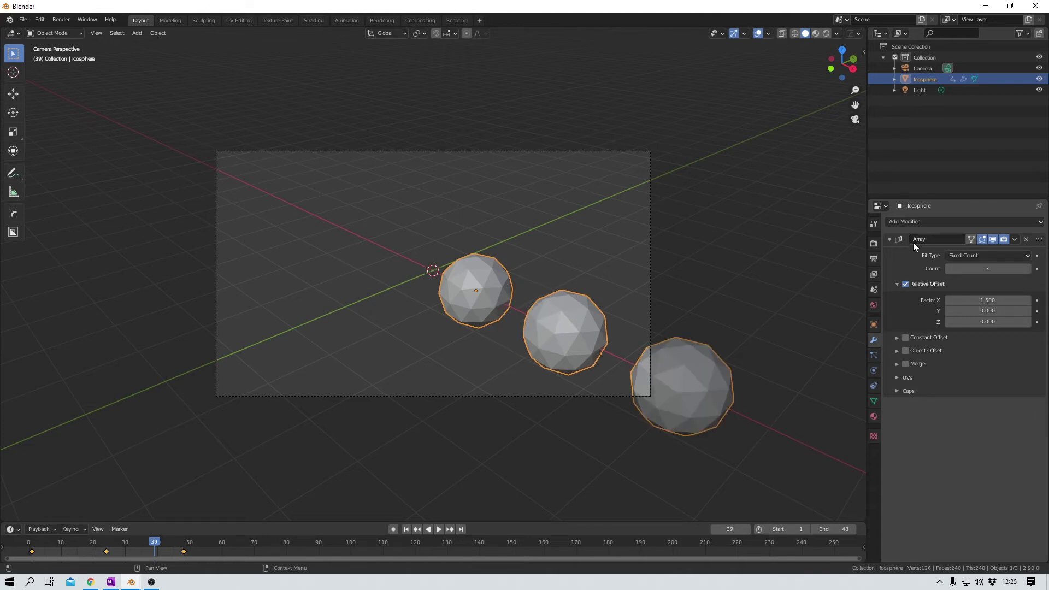
Duplicate the Array modifier and change its offset to X 0, Y 1.5.
{"action": "key", "text": "shift+d"}
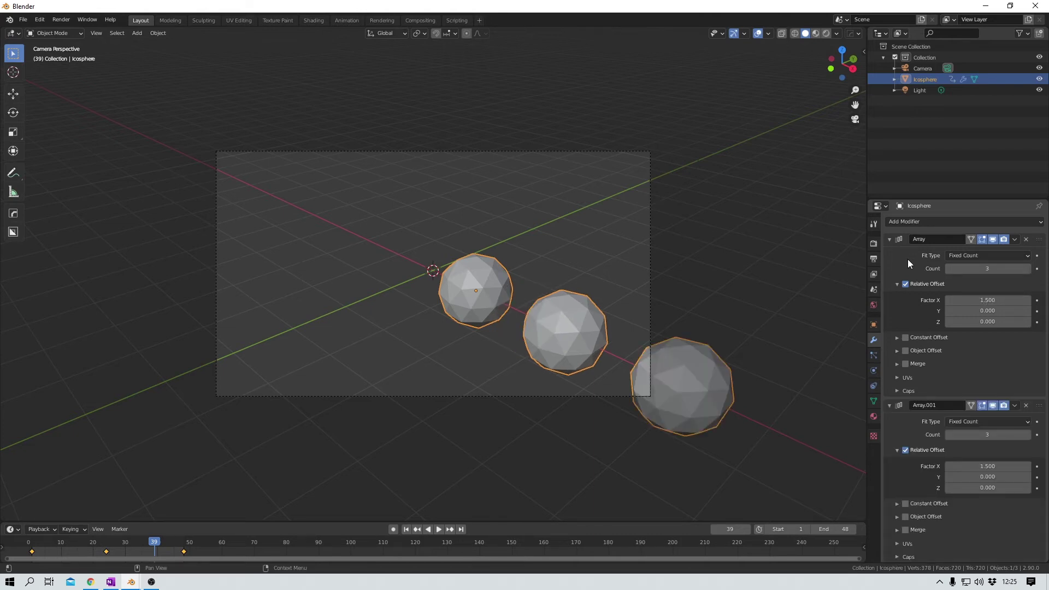
{"action": "left_click", "coordinate": [993, 466]}
{"action": "type", "text": "0"}
{"action": "key", "text": "Tab"}
{"action": "type", "text": "1.5"}
{"action": "key", "text": "Return"}
Duplicate Array.001 as Array.002, collapse the panels, delete Array.002 and apply Array.001.
{"action": "key", "text": "shift+d"}
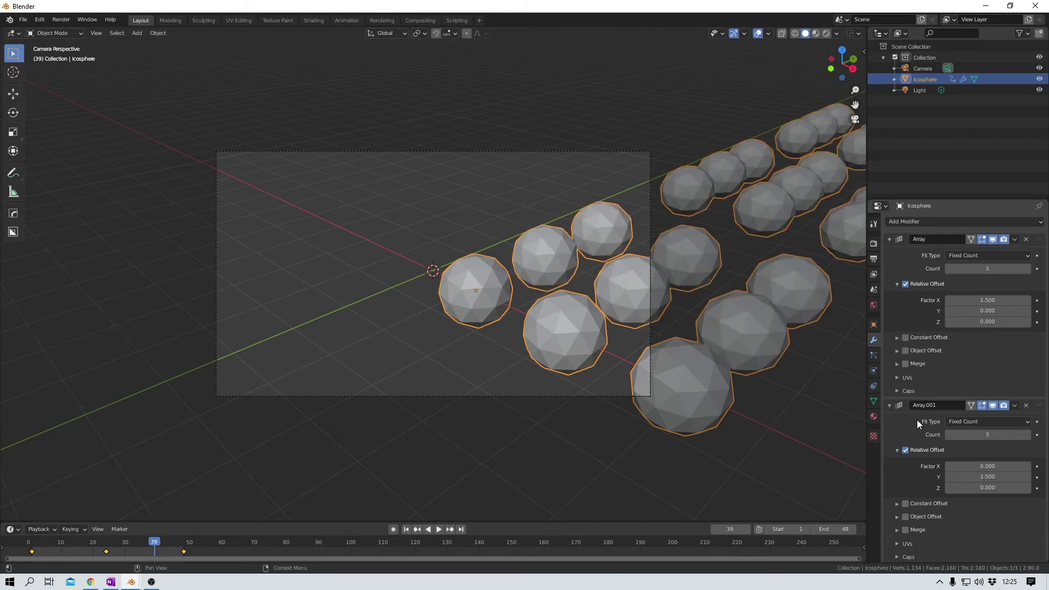
{"action": "left_click", "coordinate": [889, 405]}
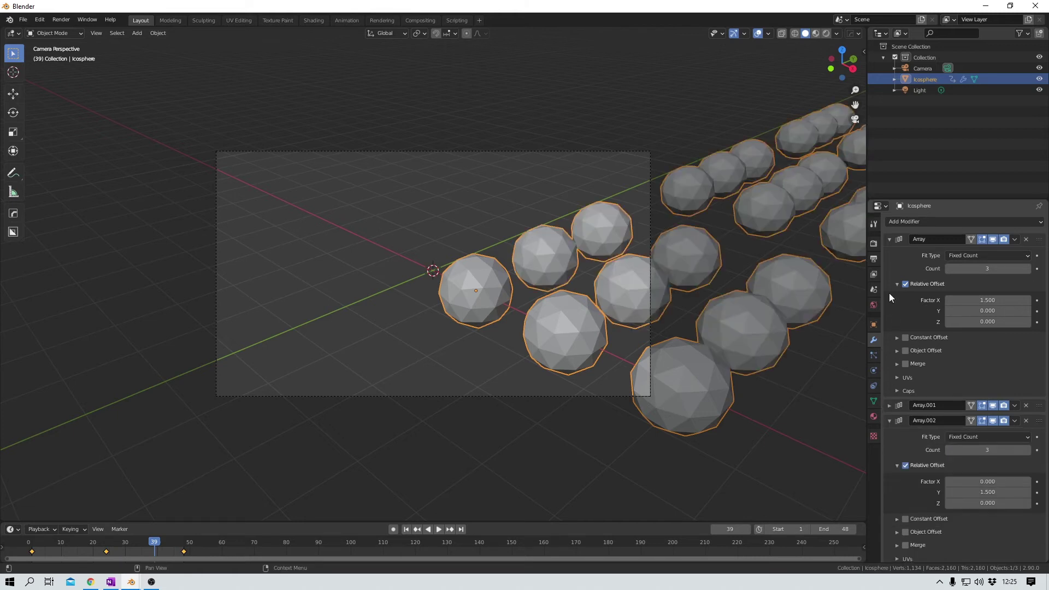
{"action": "left_click", "coordinate": [888, 239]}
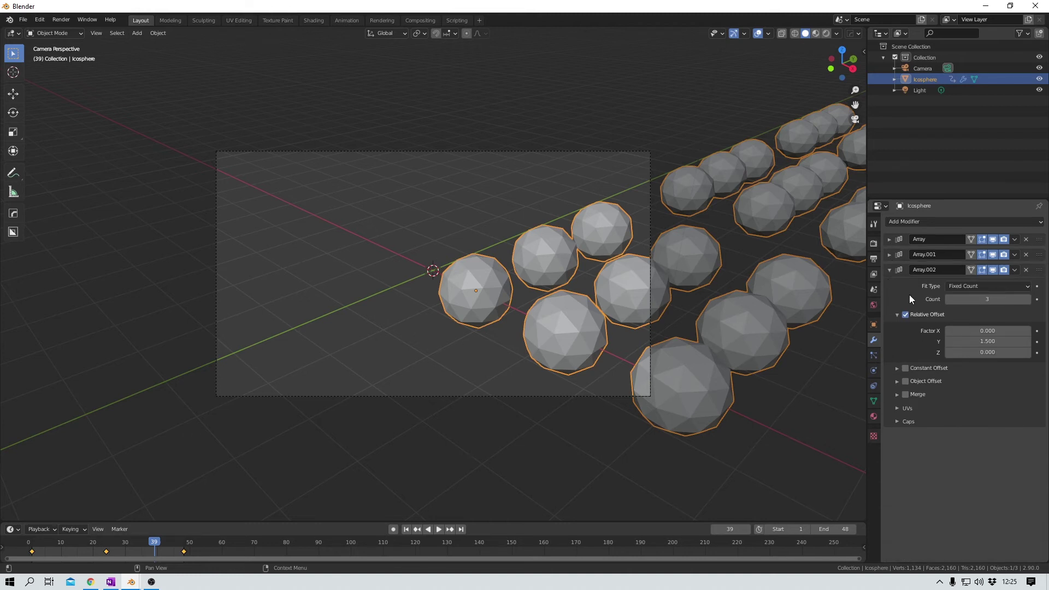
{"action": "key", "text": "ctrl+x"}
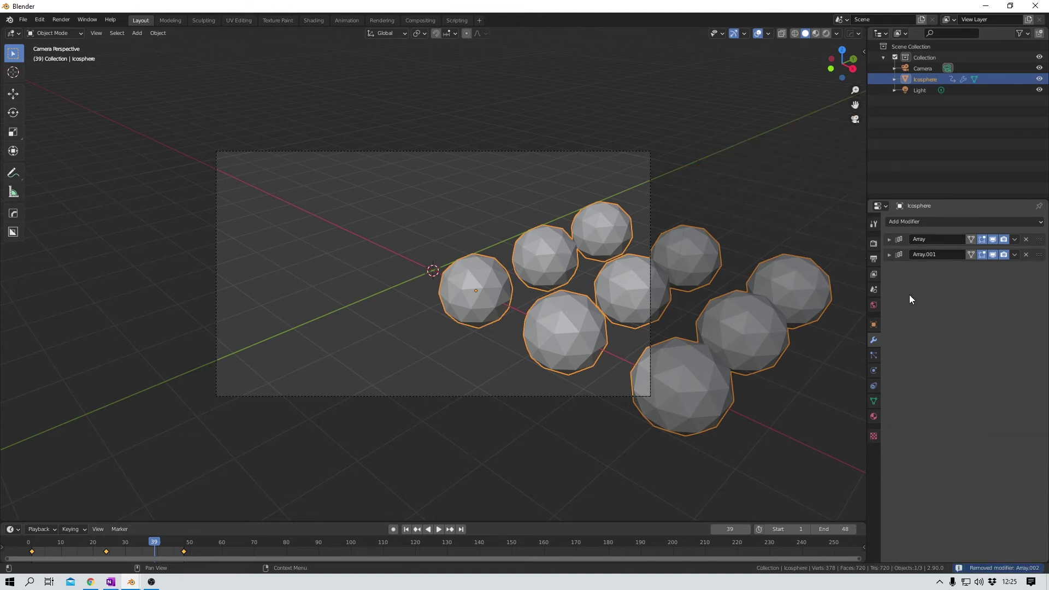
{"action": "left_click", "coordinate": [897, 256]}
{"action": "left_click", "coordinate": [898, 255]}
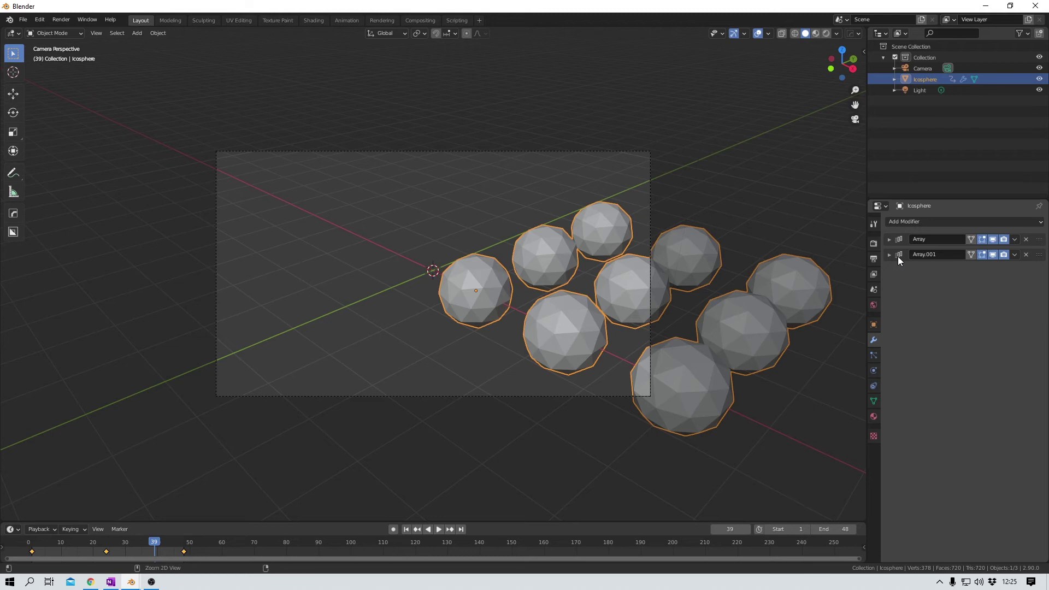
{"action": "key", "text": "ctrl+a"}
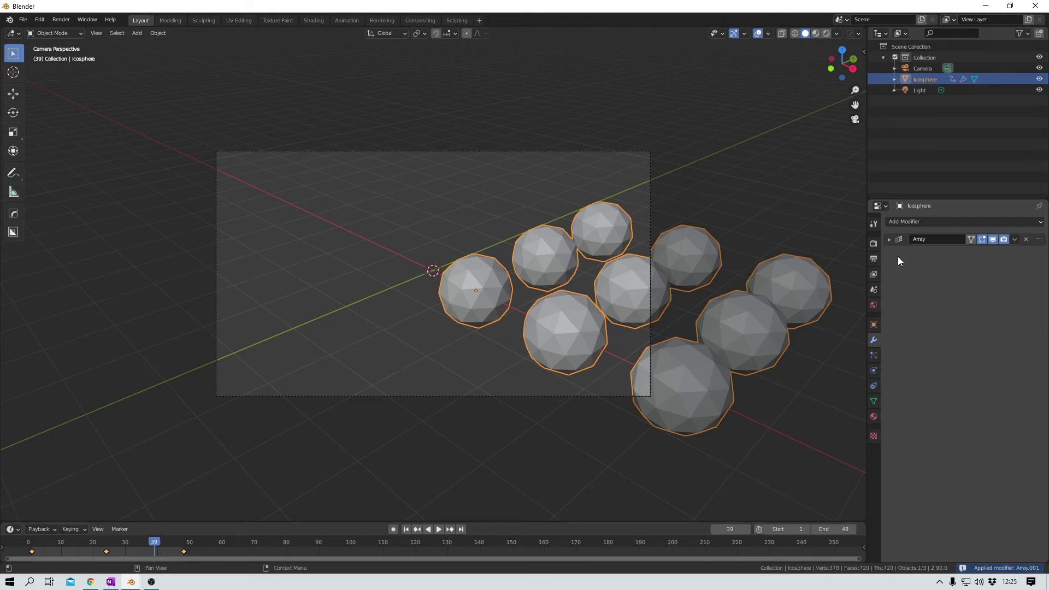
Undo to restore the three Array modifiers and collapse all their panels.
{"action": "key", "text": "ctrl+z"}
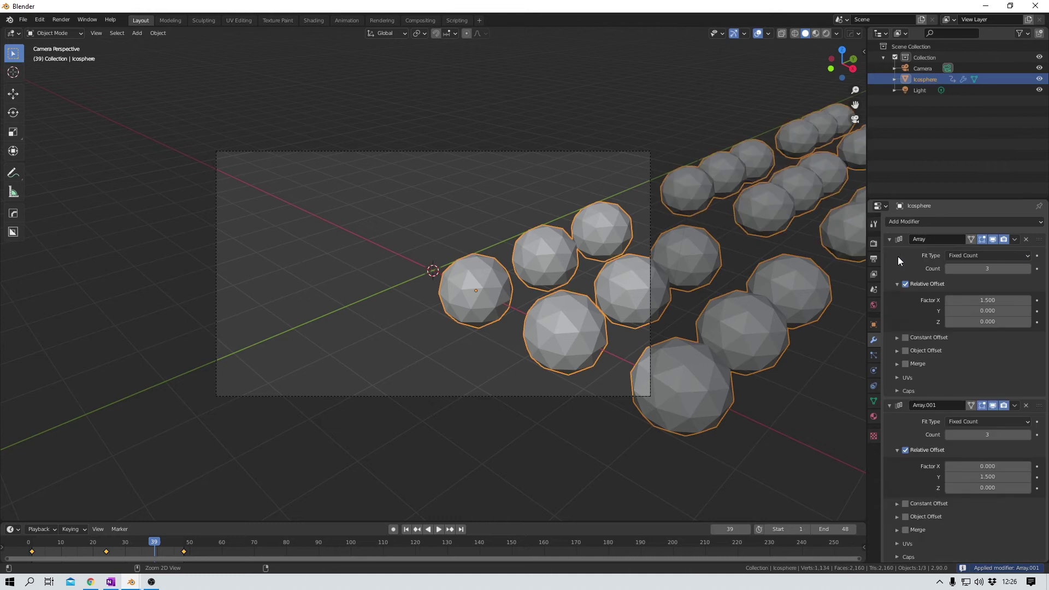
{"action": "left_click", "coordinate": [889, 405]}
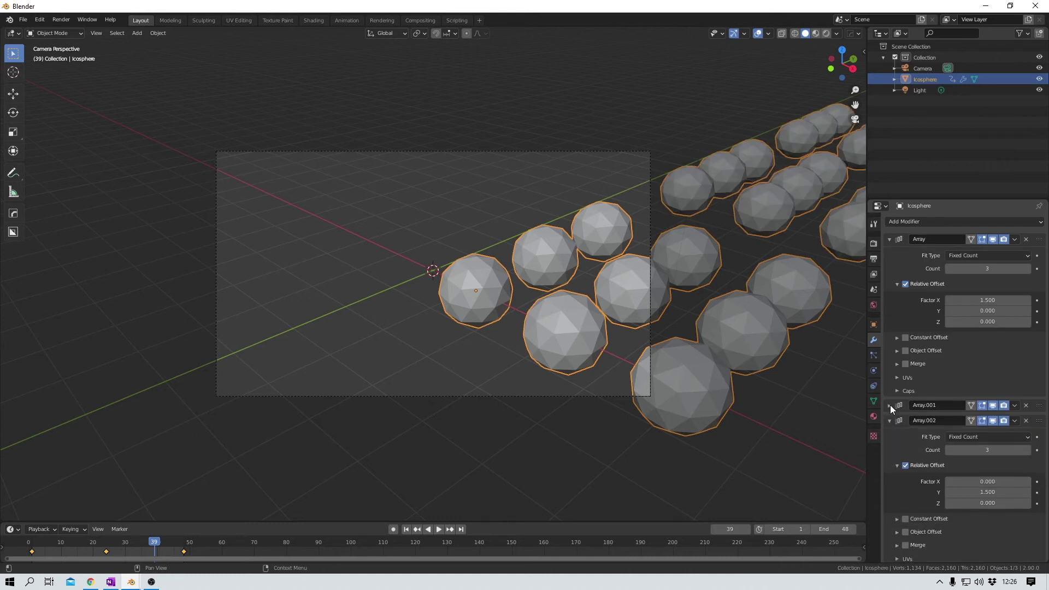
{"action": "left_click", "coordinate": [889, 421]}
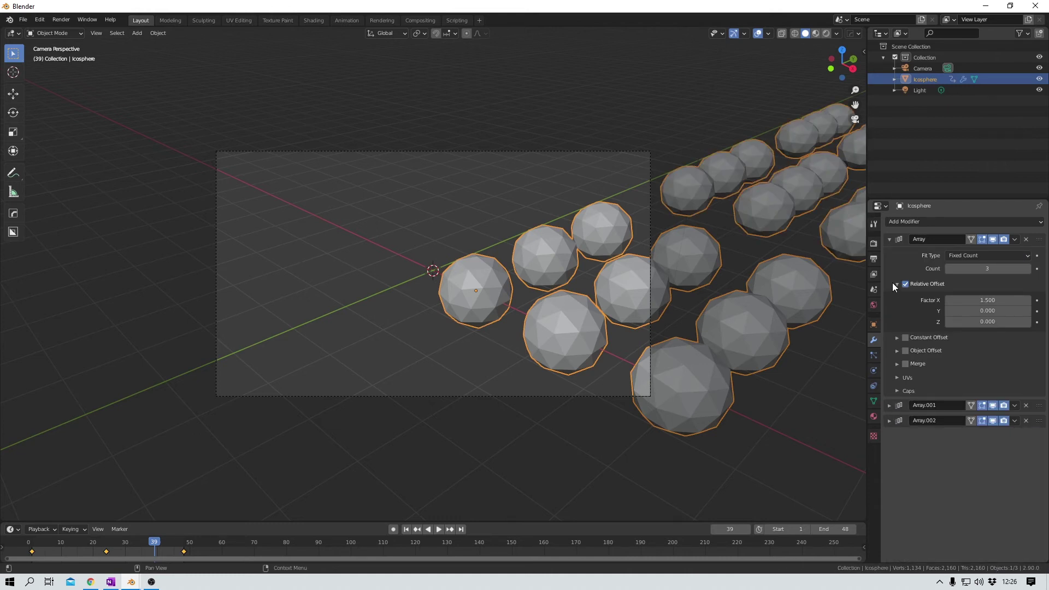
{"action": "left_click", "coordinate": [889, 239]}
Add a Subdivision Surface modifier, drag it to the stack top, then back below the arrays.
{"action": "left_click", "coordinate": [960, 223]}
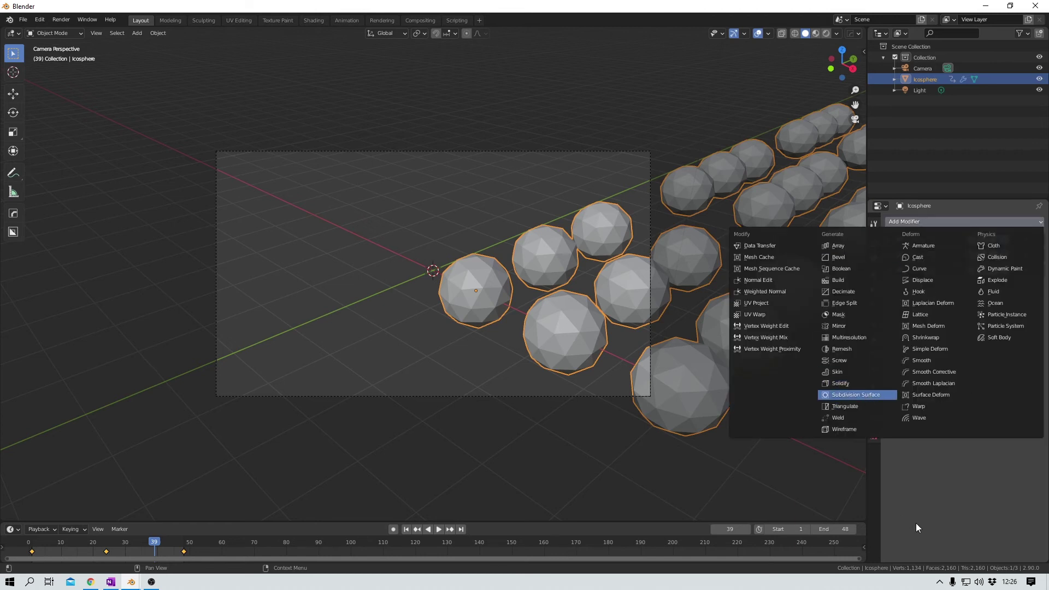
{"action": "key", "text": "Return"}
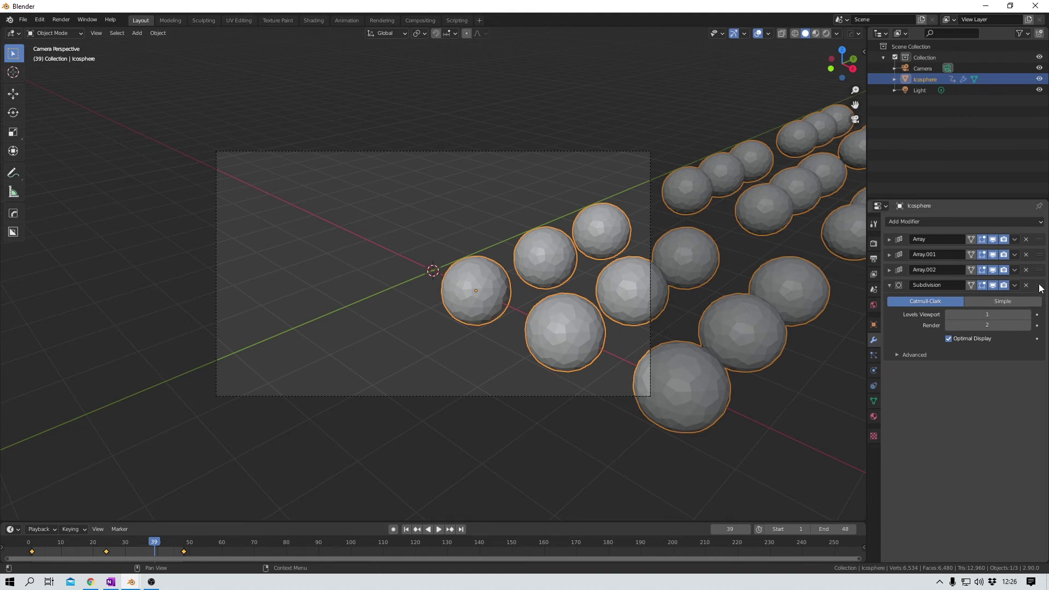
{"action": "left_click_drag", "start_coordinate": [1040, 287], "coordinate": [1042, 236]}
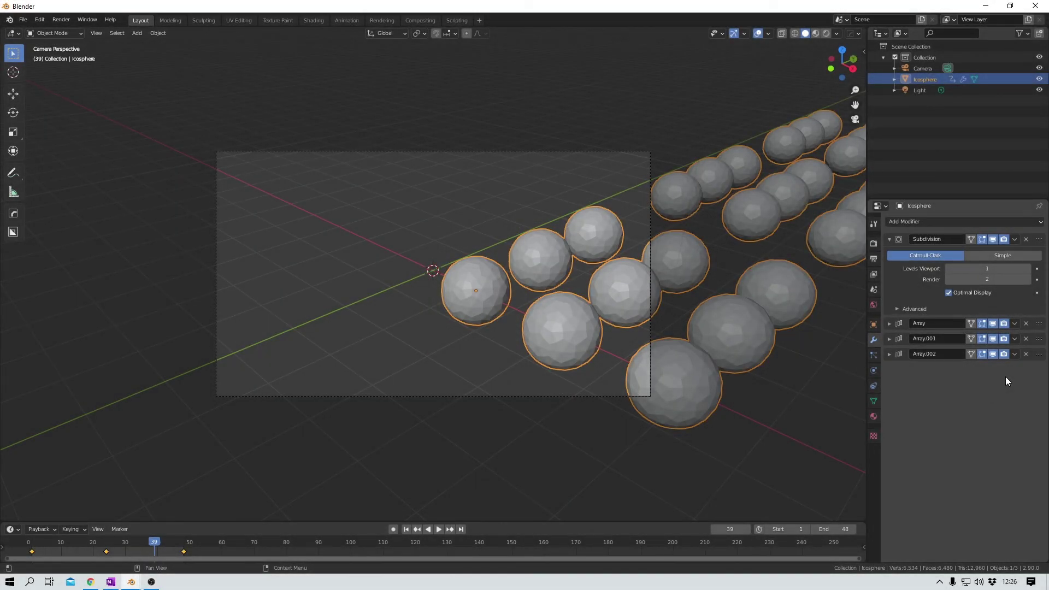
{"action": "left_click_drag", "start_coordinate": [1040, 238], "coordinate": [1039, 404]}
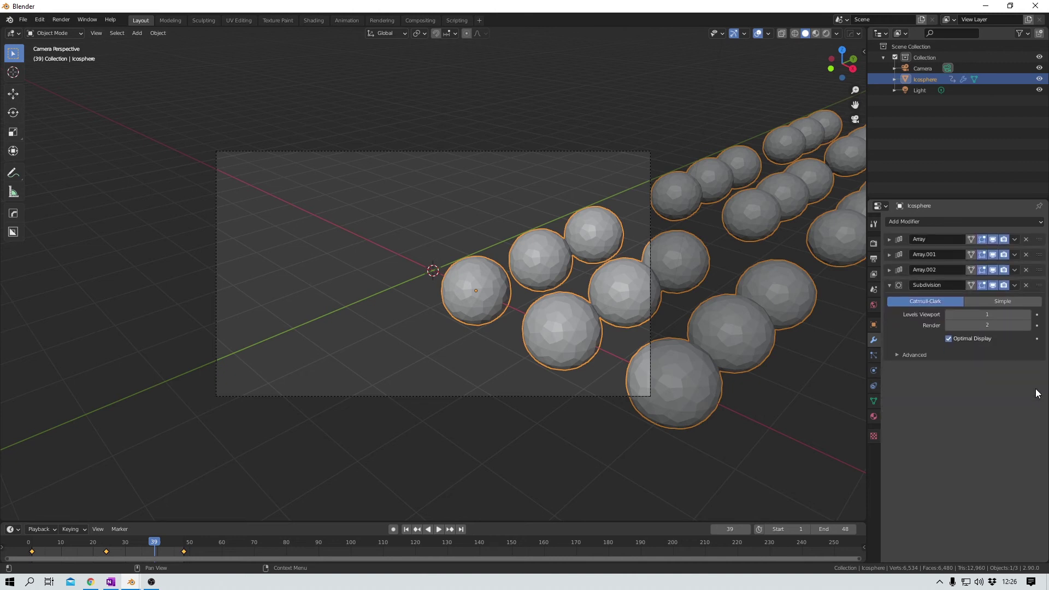
In Render Properties, move the Film panel up between Bloom and Depth of Field.
{"action": "left_click", "coordinate": [874, 243]}
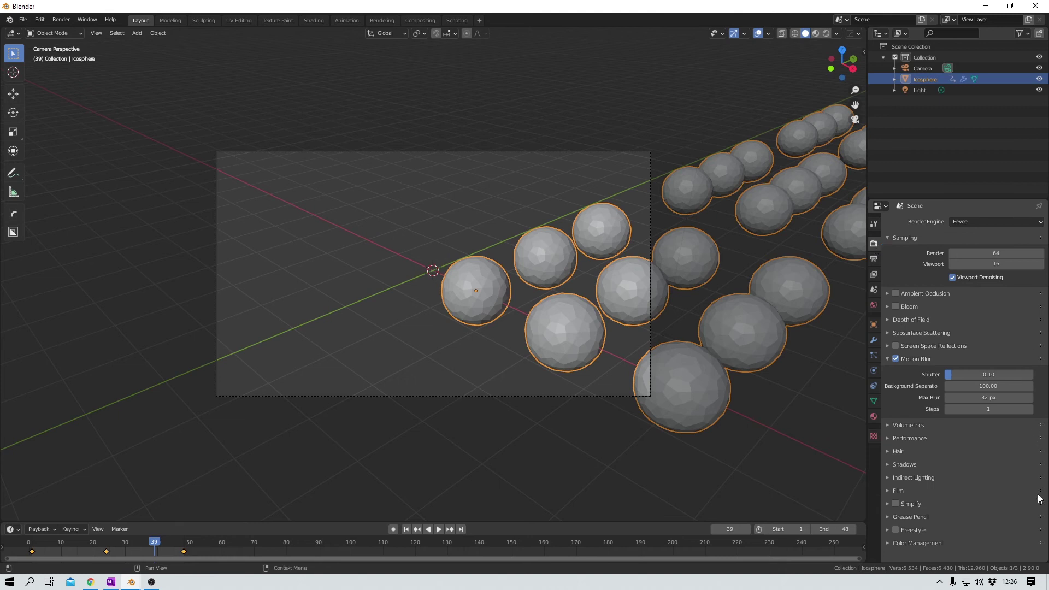
{"action": "left_click_drag", "start_coordinate": [1039, 493], "coordinate": [1041, 320]}
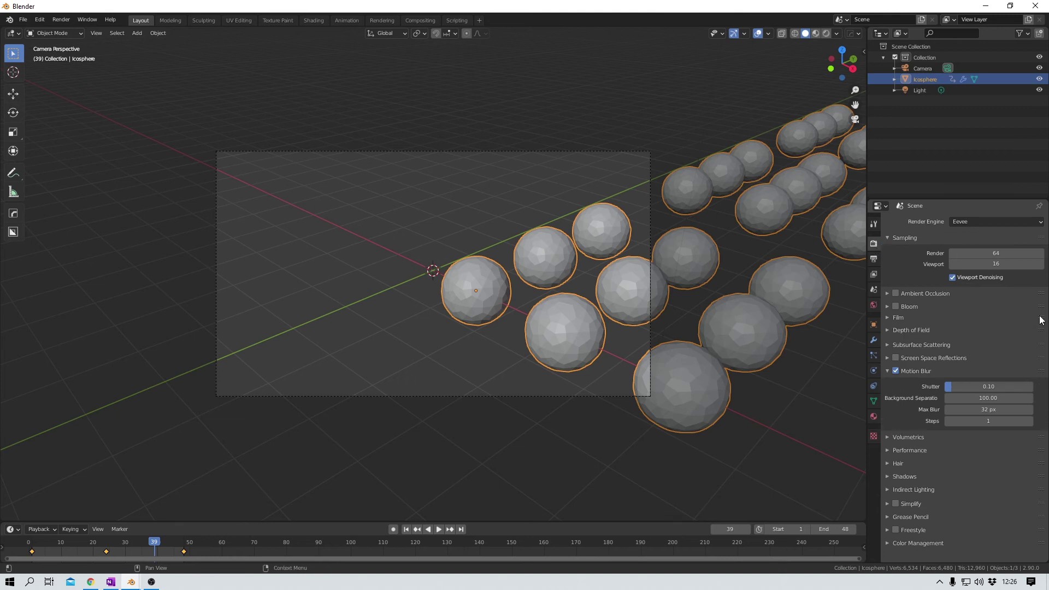